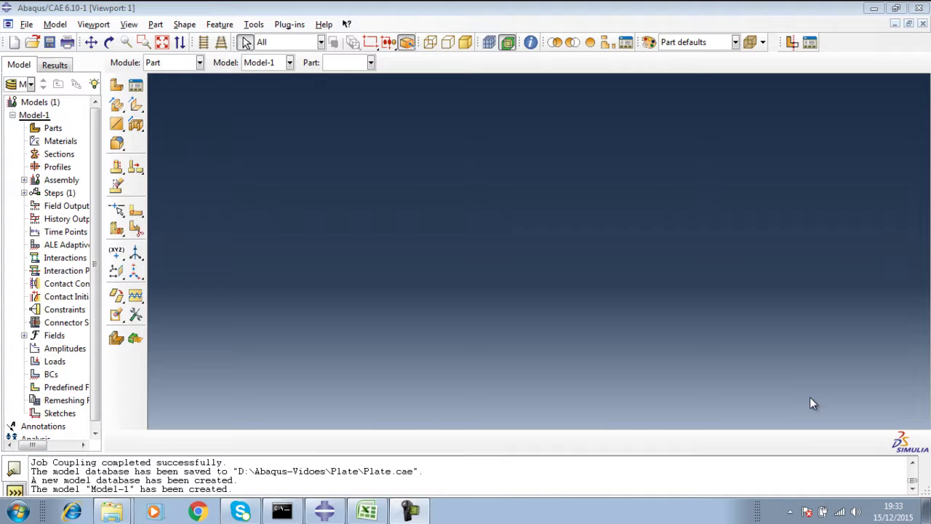
# Step: Open the Abaqus 6.10 Documentation and go to the Getting Started with Abaqus: Interactive Edition manual
pyautogui.click(20, 513)
pyautogui.click(37, 451)
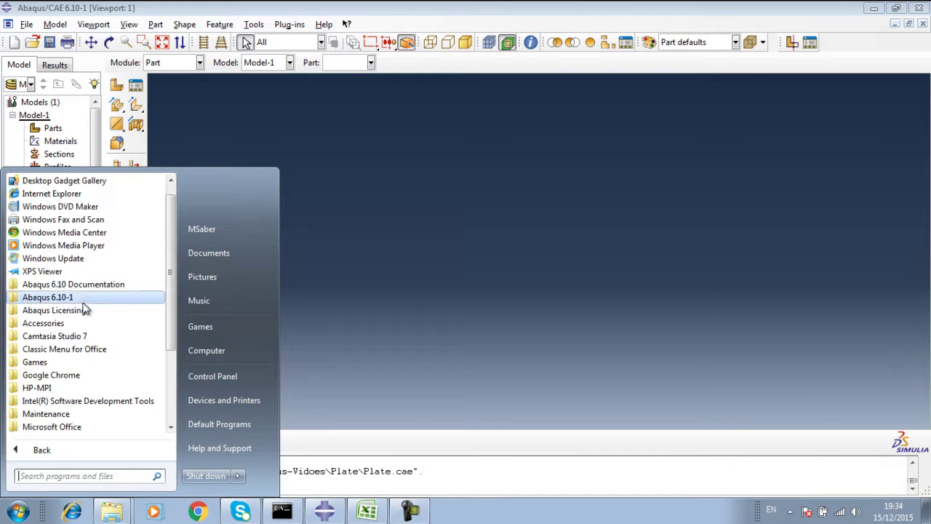
pyautogui.click(93, 288)
pyautogui.click(98, 298)
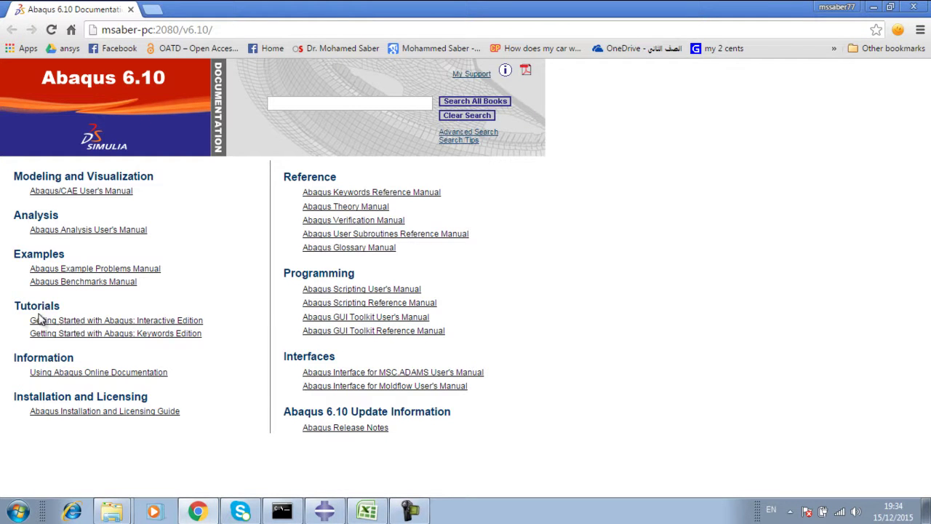
pyautogui.moveTo(42, 325)
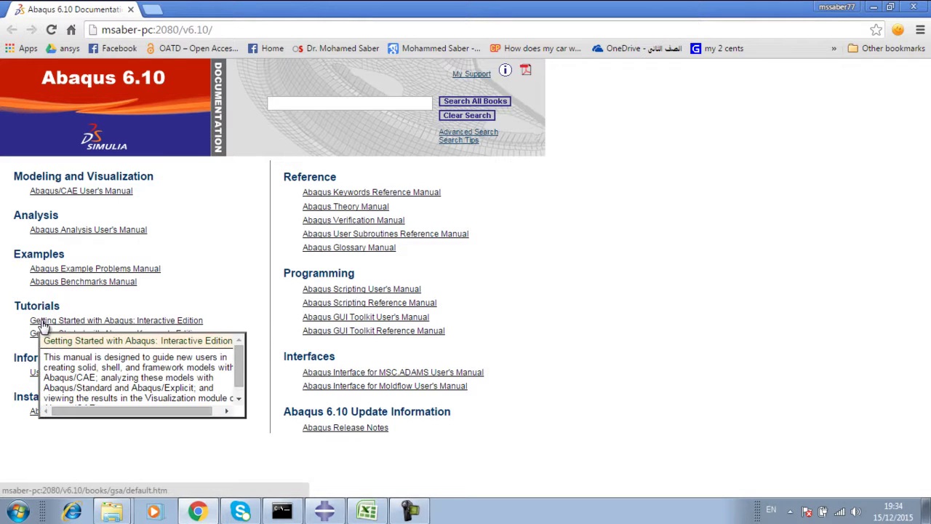
pyautogui.click(157, 320)
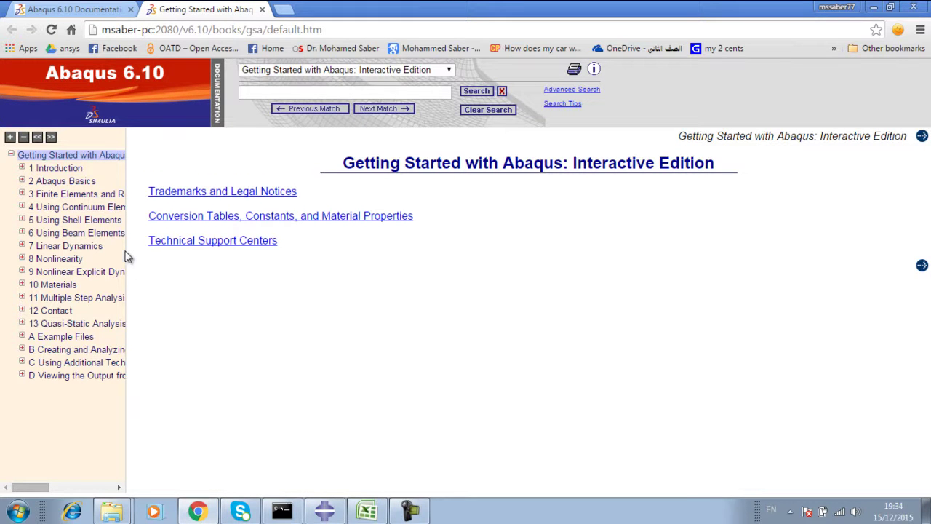
# Step: Widen the manual's contents list and open section 4.3 Example: connecting lug under Using Continuum Elements
pyautogui.moveTo(125, 247); pyautogui.dragTo(182, 254)
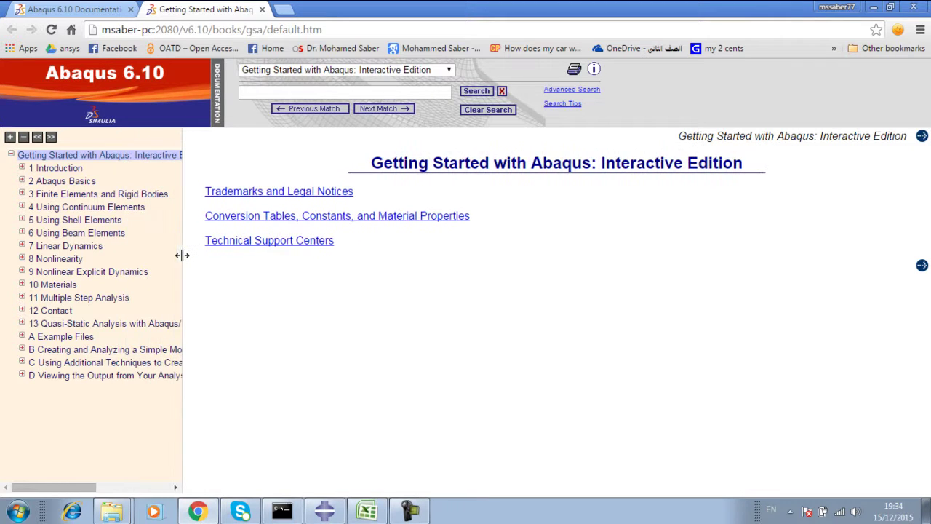
pyautogui.click(22, 207)
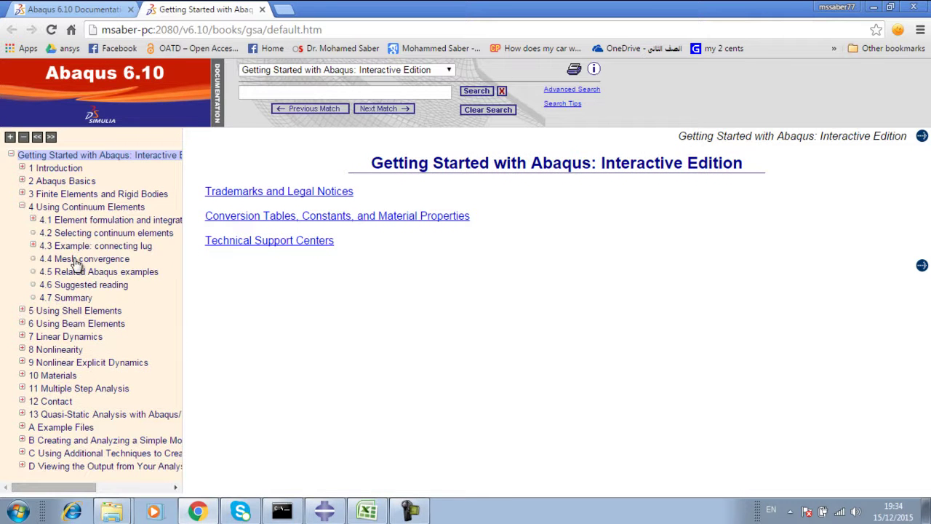
pyautogui.click(41, 245)
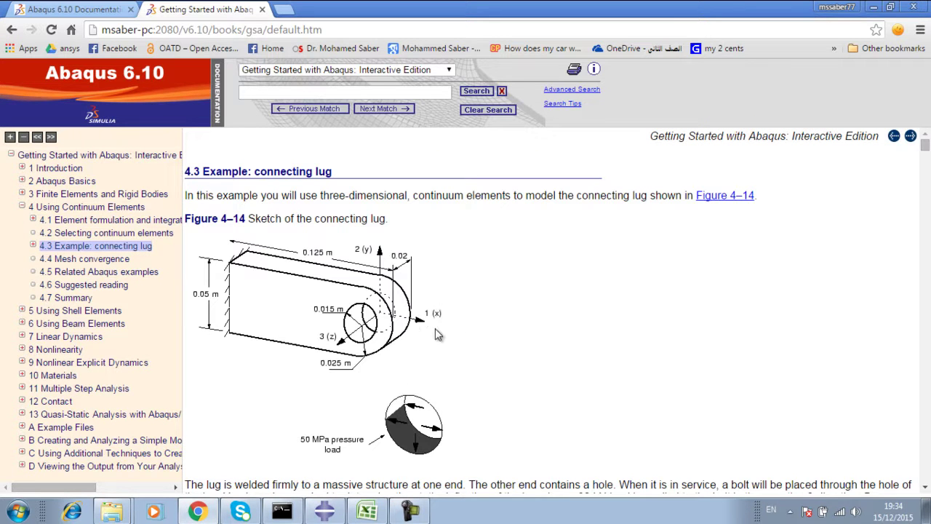
# Step: Examine the connecting lug example, from its dimensioned sketch and load assumptions through sketching, output requests and boundary conditions to the cutting-plane partition
pyautogui.scroll(-4, 443, 335)
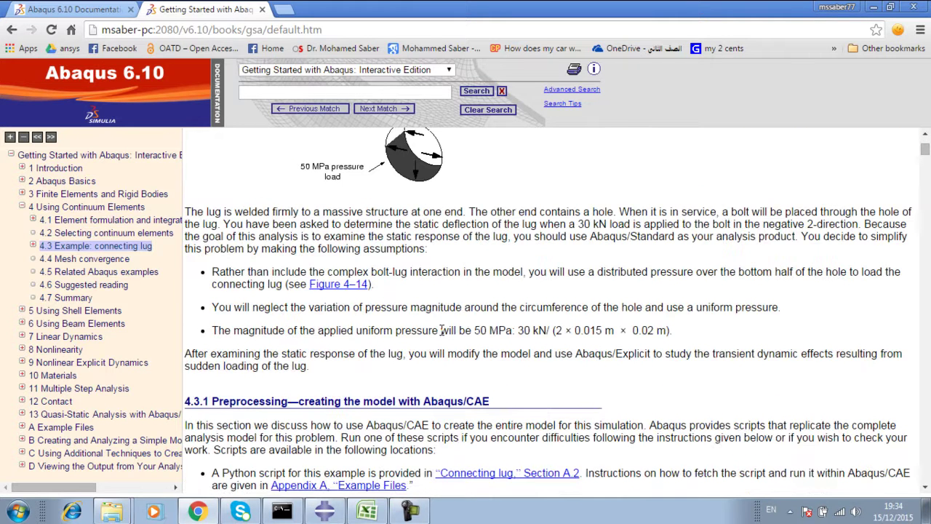
pyautogui.scroll(4, 442, 329)
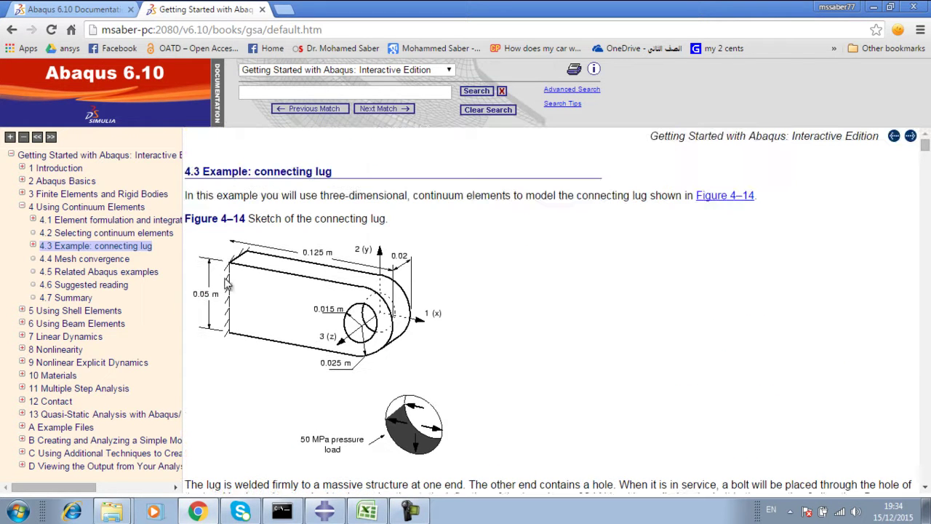
pyautogui.scroll(-1, 429, 409)
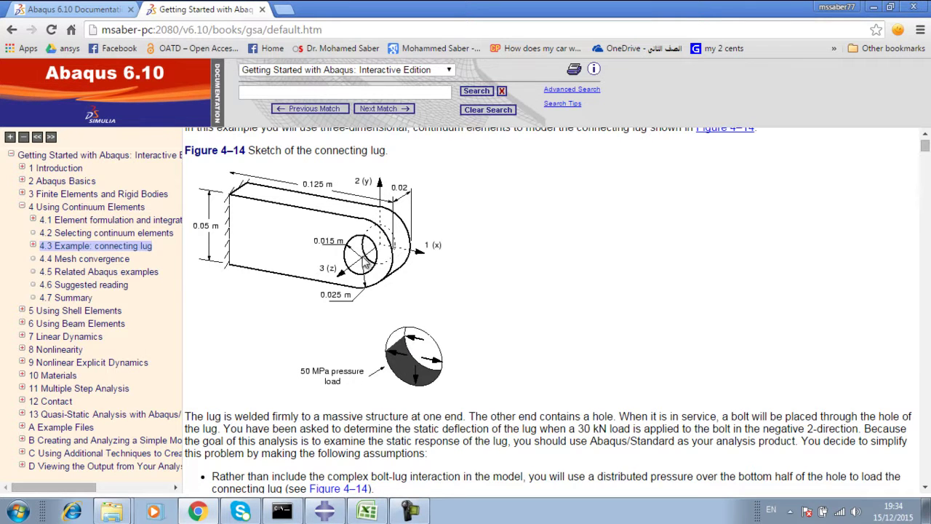
pyautogui.scroll(-8, 543, 362)
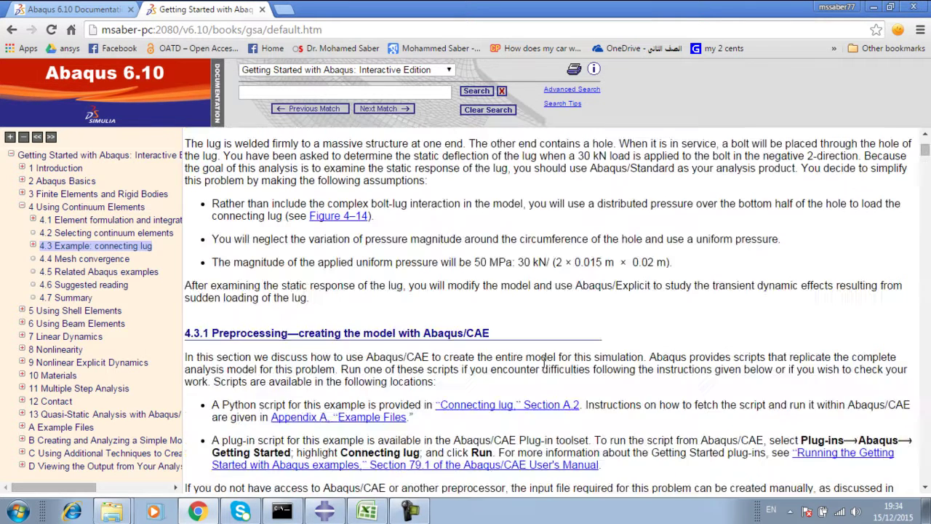
pyautogui.scroll(-8, 543, 367)
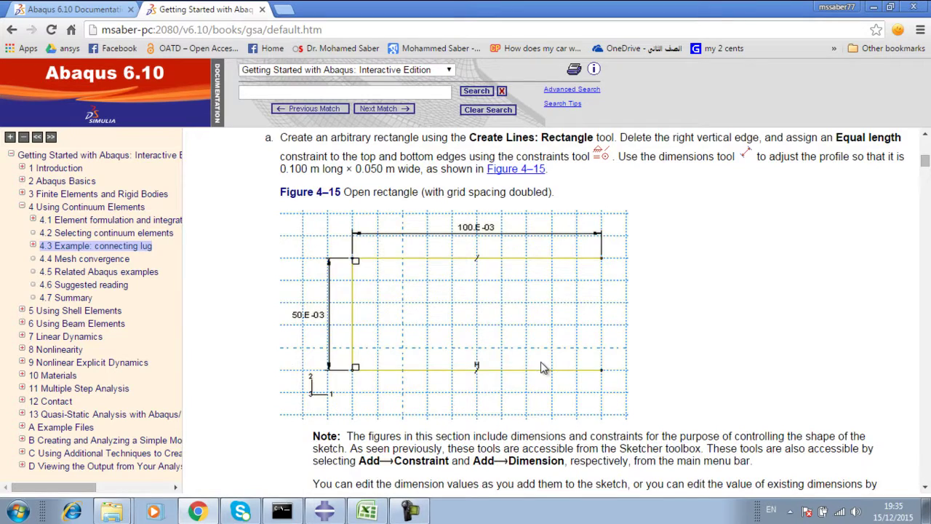
pyautogui.scroll(-7, 542, 367)
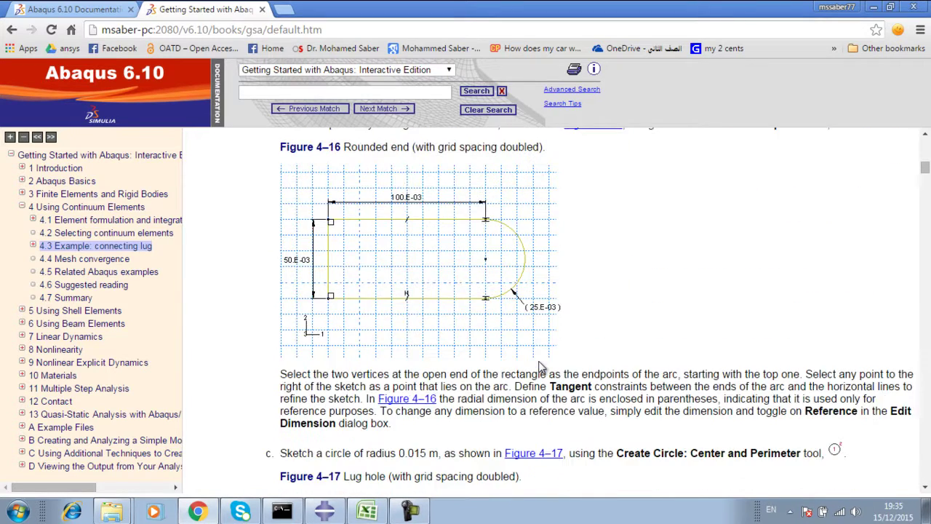
pyautogui.scroll(-6, 542, 367)
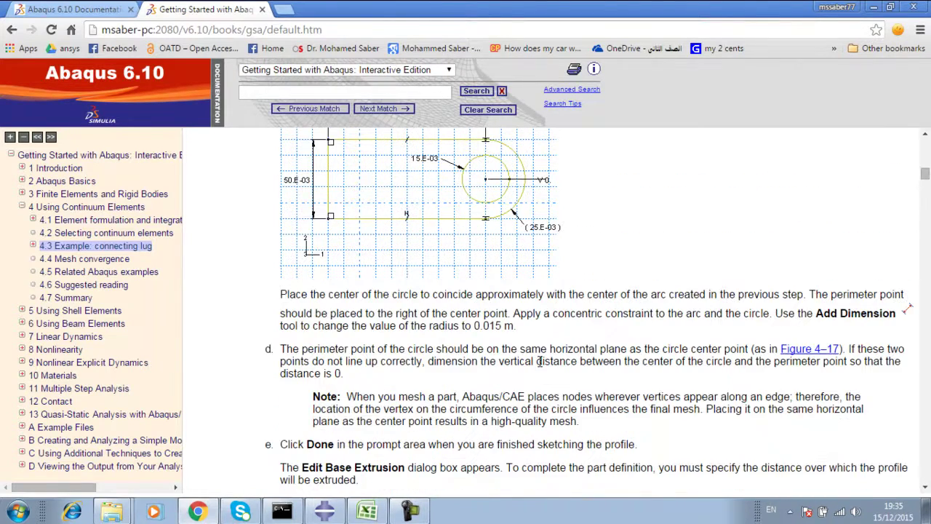
pyautogui.scroll(2, 501, 346)
pyautogui.scroll(-9, 498, 346)
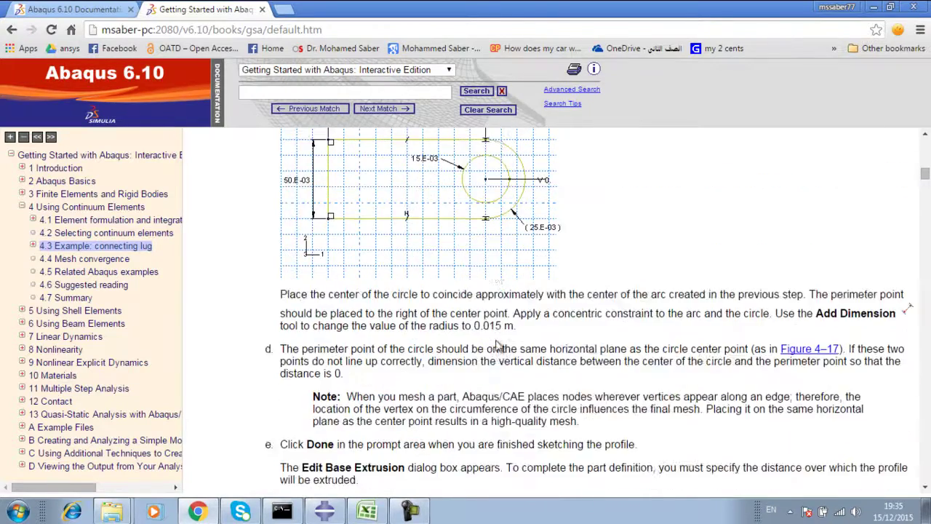
pyautogui.scroll(-7, 498, 346)
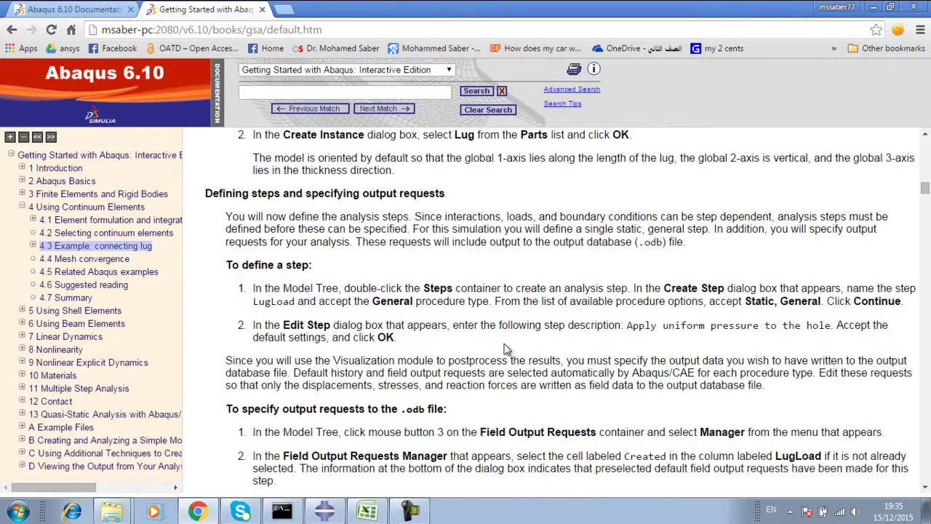
pyautogui.scroll(-4, 500, 345)
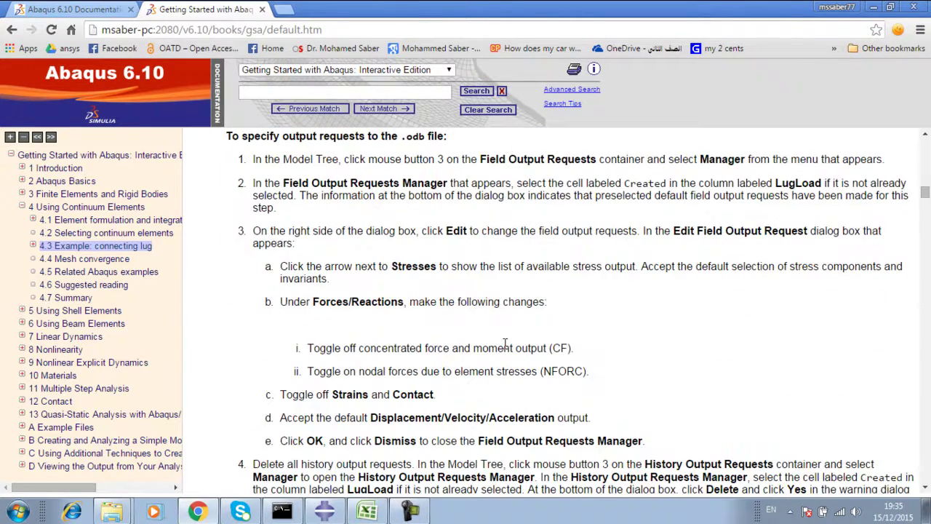
pyautogui.scroll(-2, 505, 344)
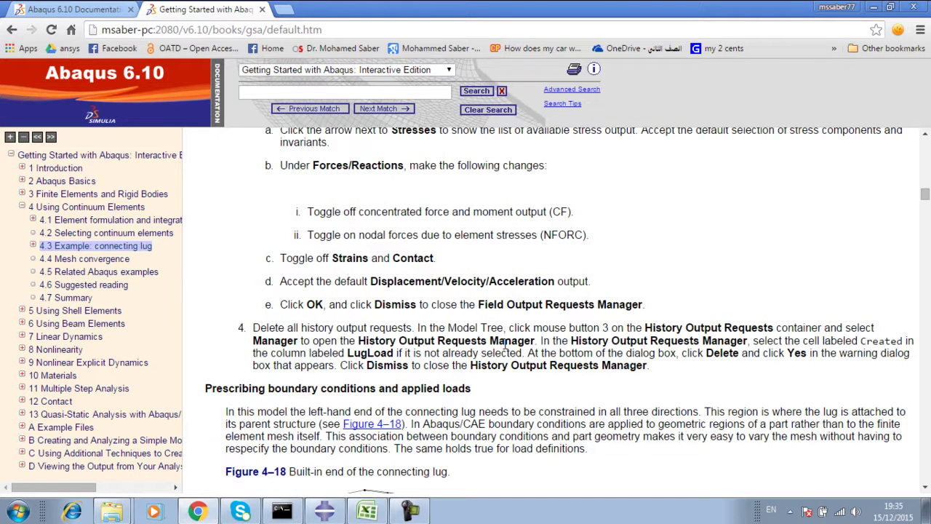
pyautogui.scroll(-2, 504, 345)
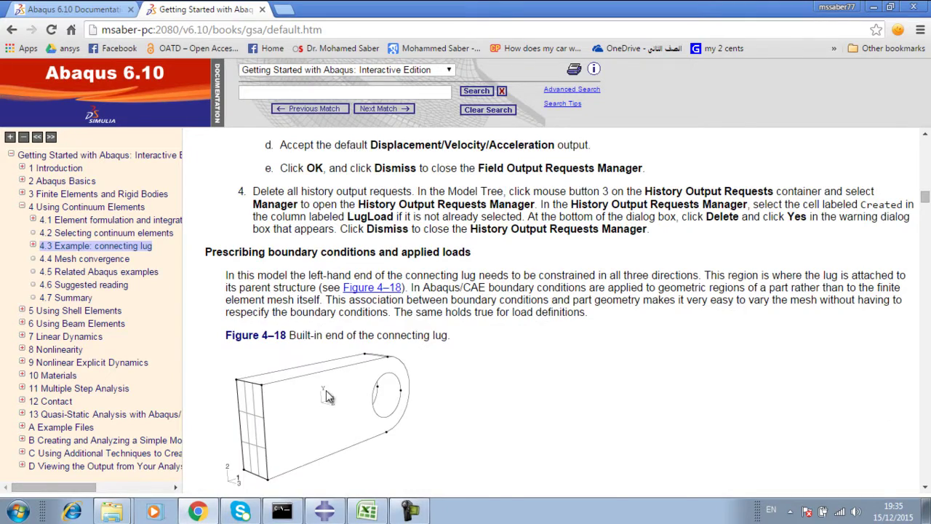
pyautogui.scroll(-4, 327, 396)
pyautogui.scroll(-3, 327, 392)
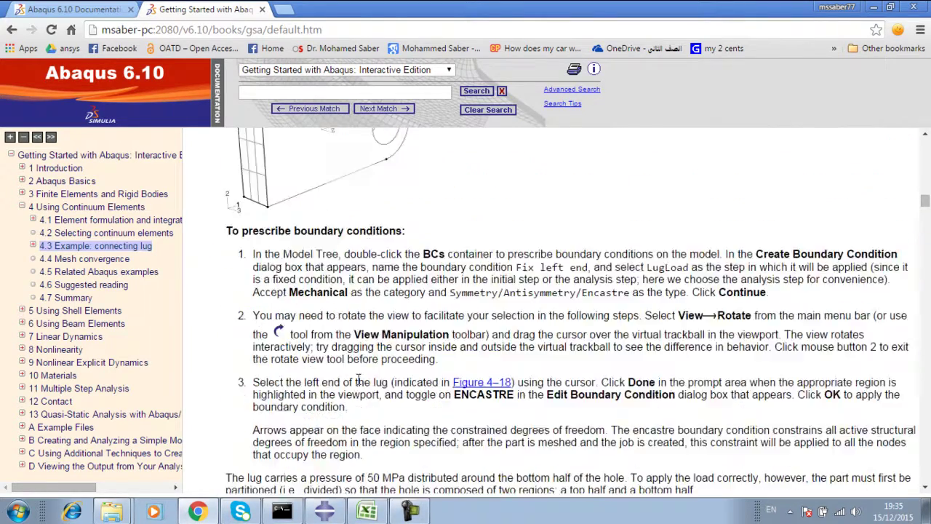
pyautogui.scroll(-5, 358, 378)
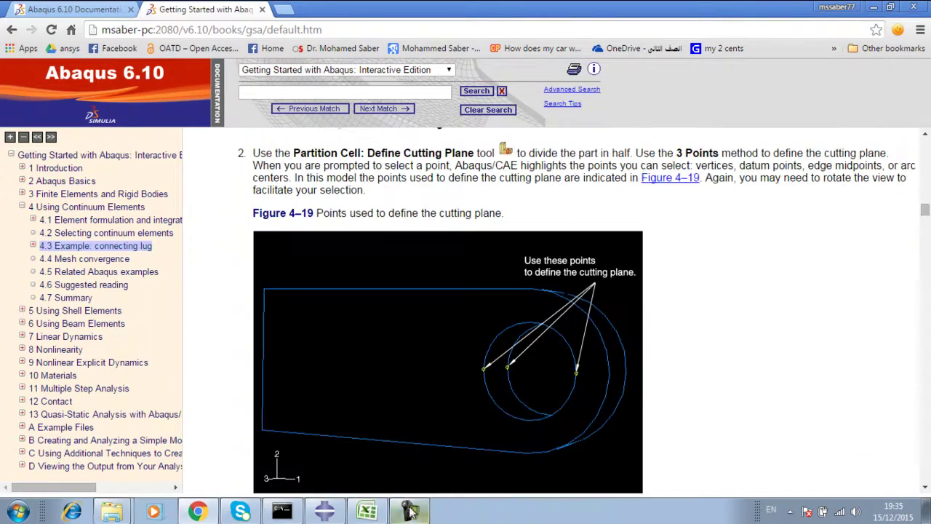
# Step: Switch to Abaqus/CAE and save the model database as Connecting lug.cae in a new folder named 3D-connecting lug within Abaqus-Vidoes
pyautogui.click(324, 511)
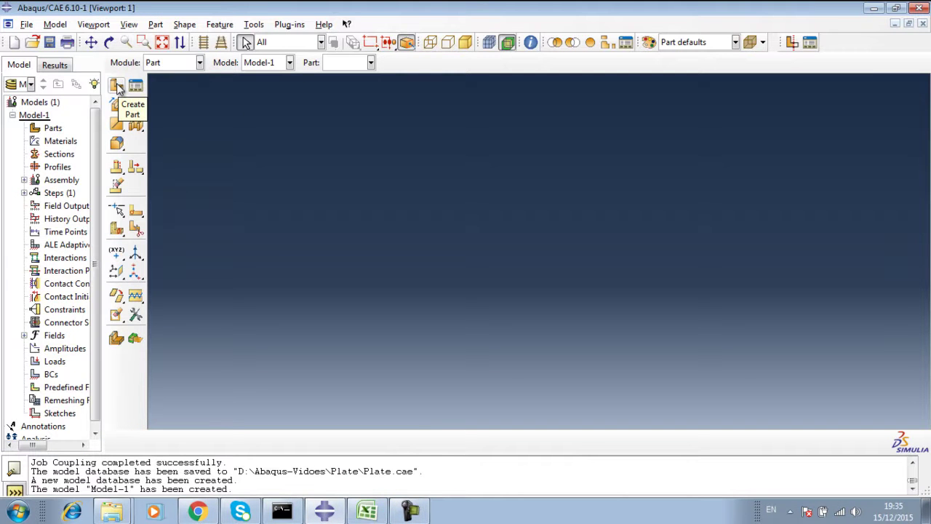
pyautogui.click(51, 43)
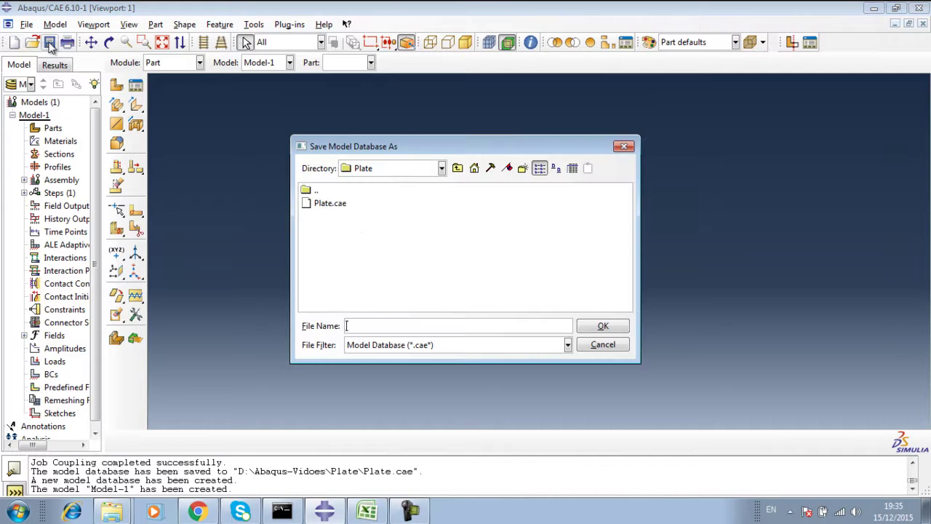
pyautogui.click(458, 168)
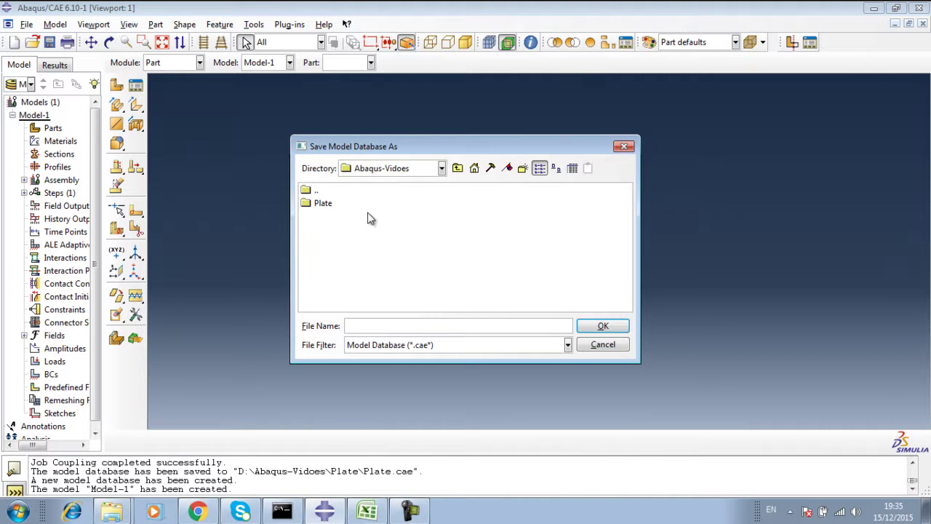
pyautogui.click(523, 170)
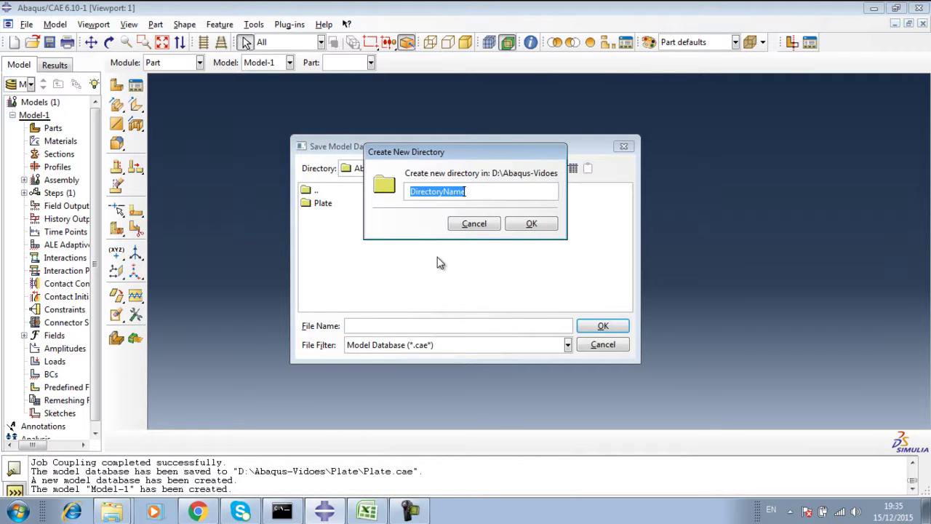
pyautogui.write('3D-conne')
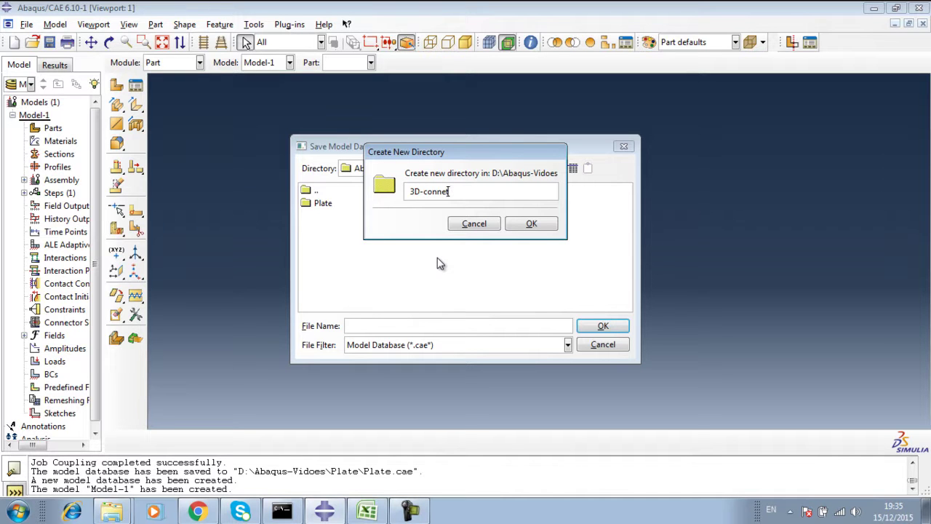
pyautogui.write('cting')
pyautogui.click(531, 225)
pyautogui.doubleClick(367, 205)
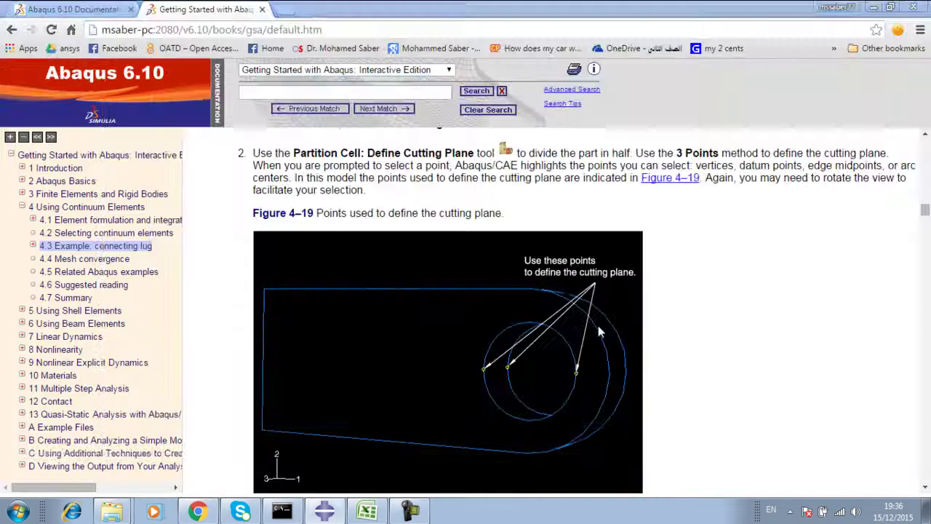
pyautogui.click(599, 326)
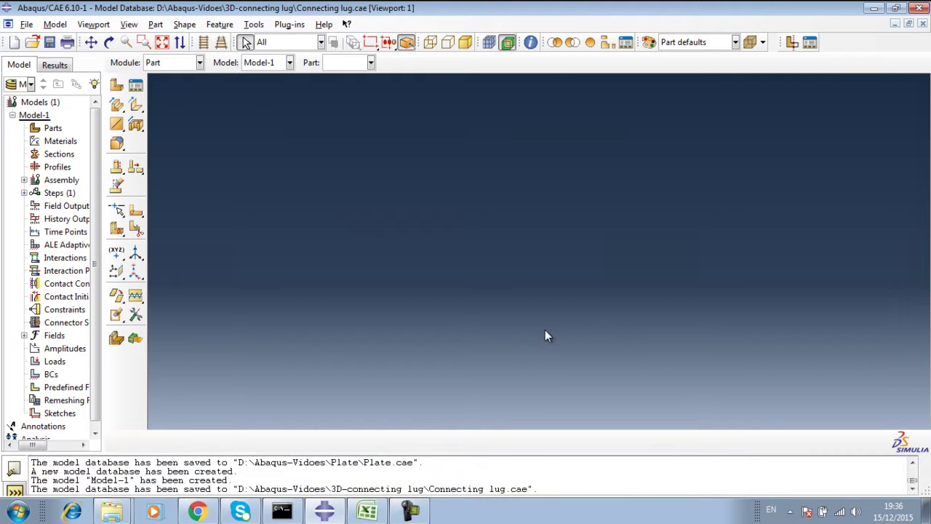
# Step: Start creating a part and set it to 3D modeling space with a solid extrusion base feature
pyautogui.click(117, 85)
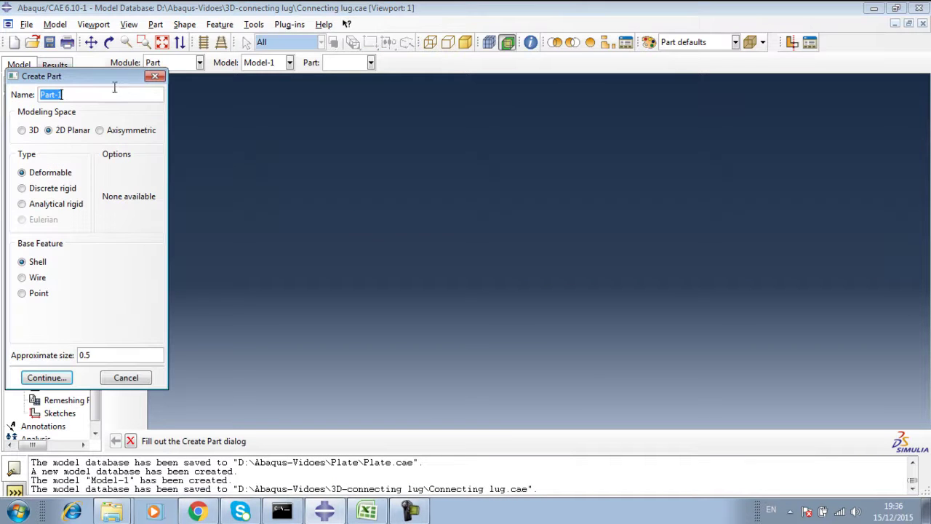
pyautogui.click(32, 132)
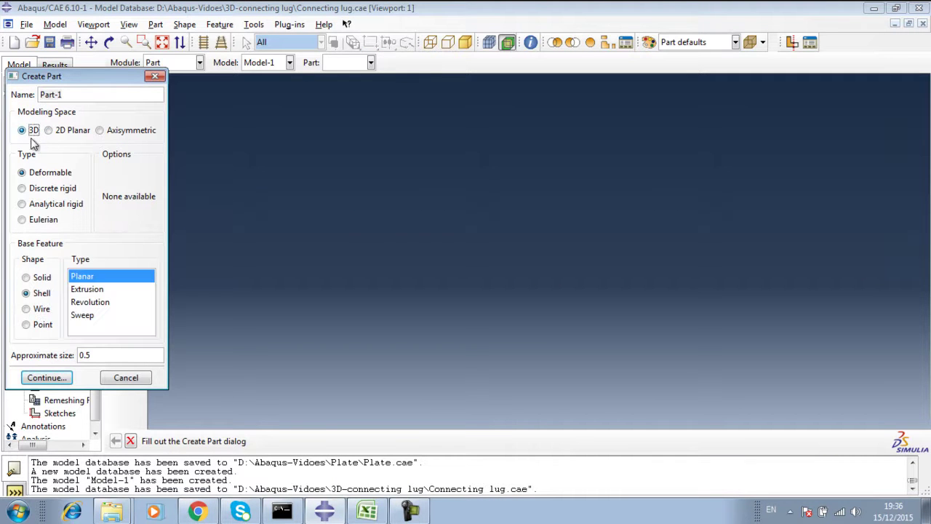
pyautogui.click(41, 282)
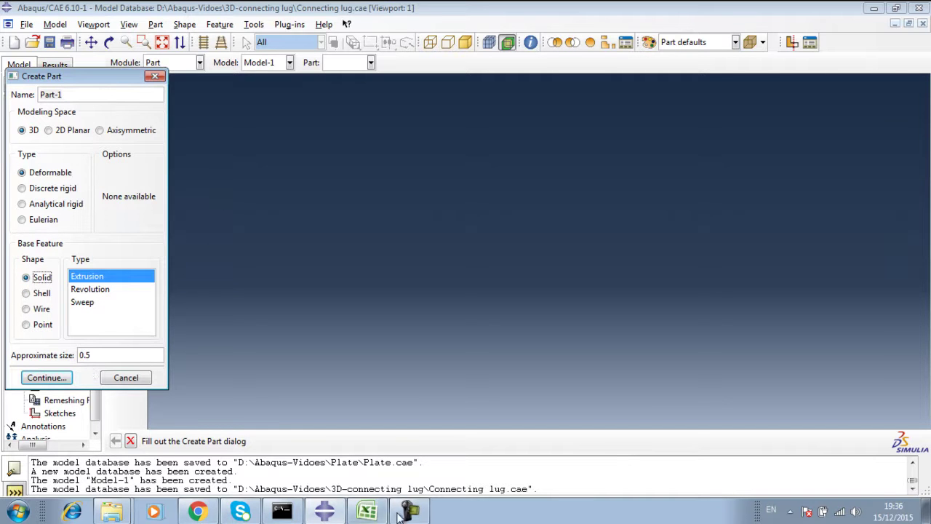
# Step: Switch to the browser documentation, check the lug dimensions in Figure 4–14, and return to Abaqus/CAE
pyautogui.click(193, 511)
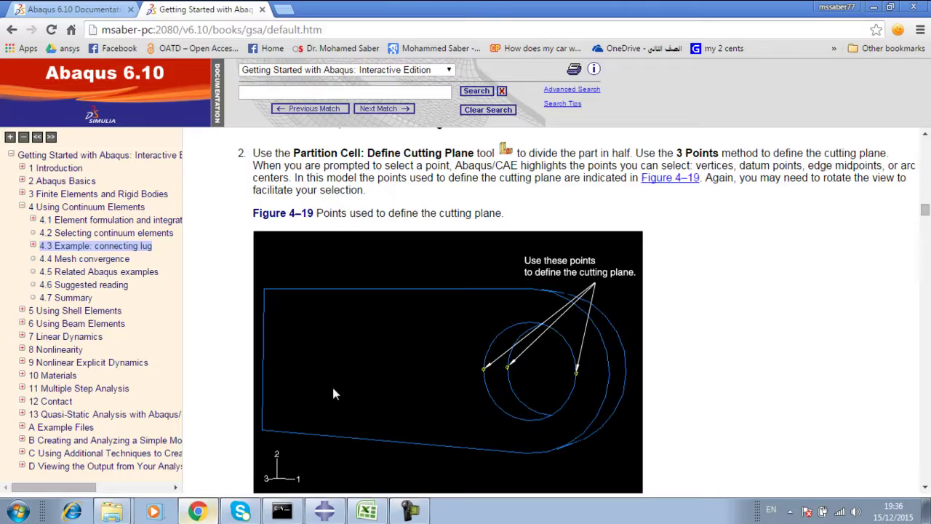
pyautogui.scroll(10, 406, 357)
pyautogui.scroll(20, 409, 361)
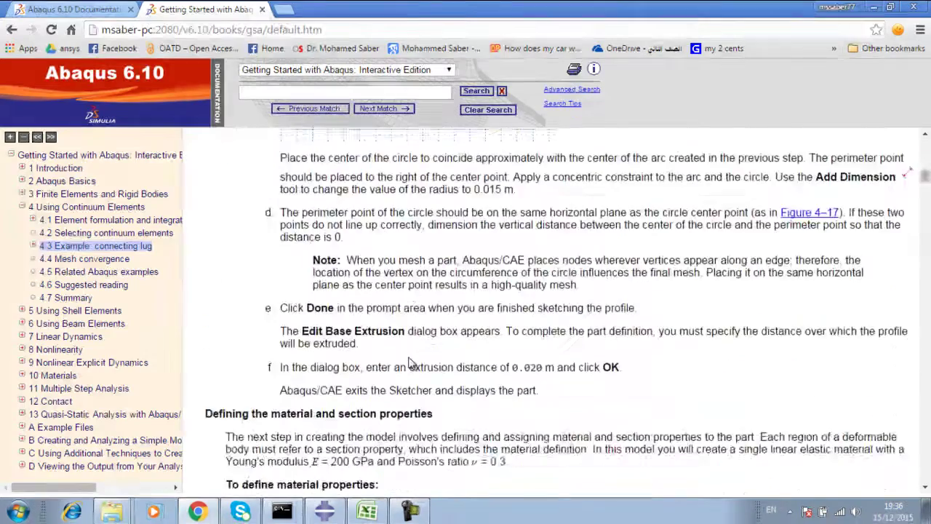
pyautogui.scroll(10, 408, 360)
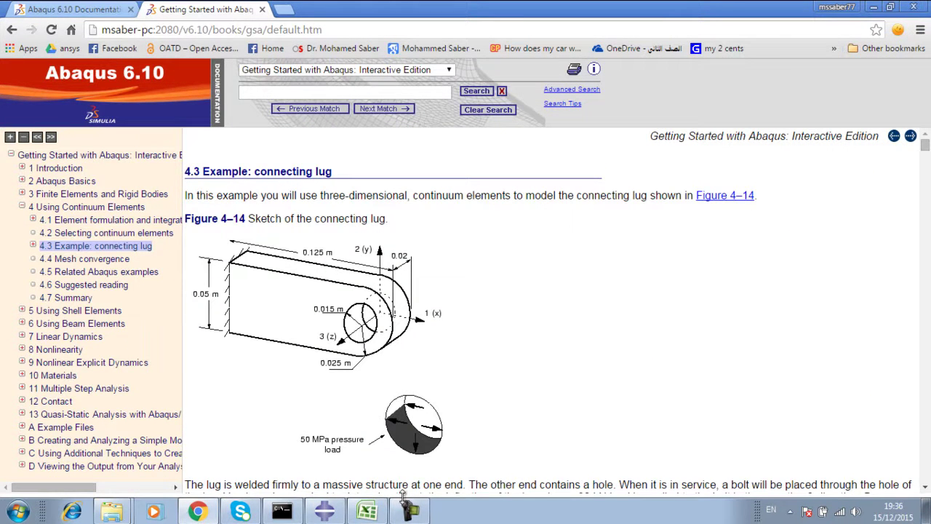
pyautogui.click(325, 511)
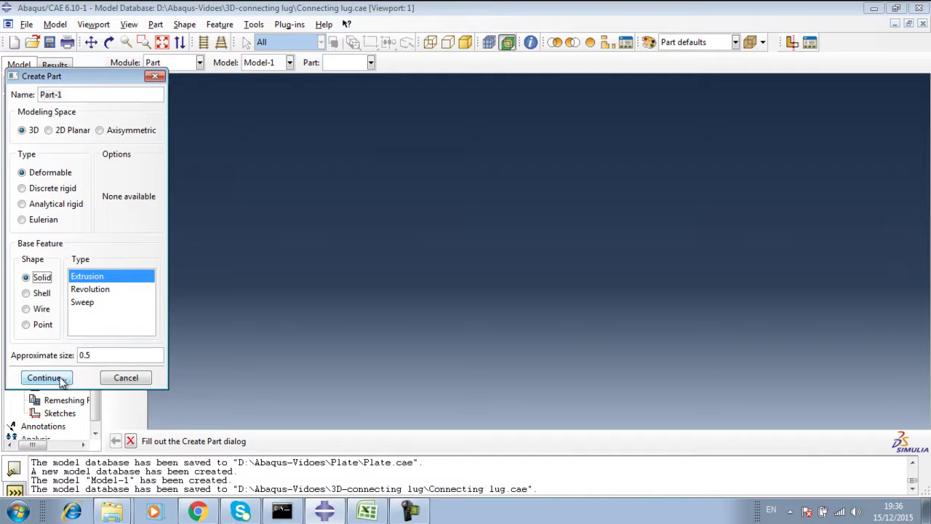
# Step: Start the section sketch and draw a rectangle about 0.21 long and 0.07 high
pyautogui.click(46, 378)
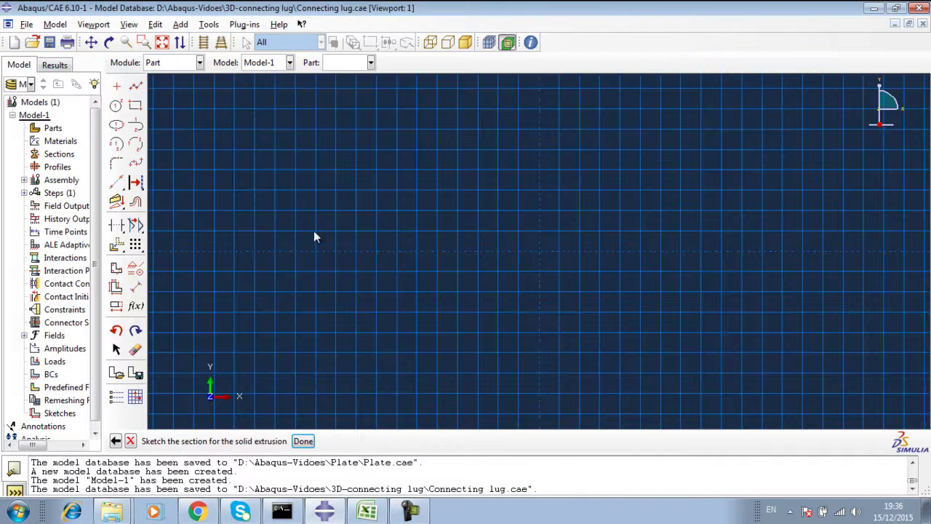
pyautogui.click(136, 108)
pyautogui.click(316, 212)
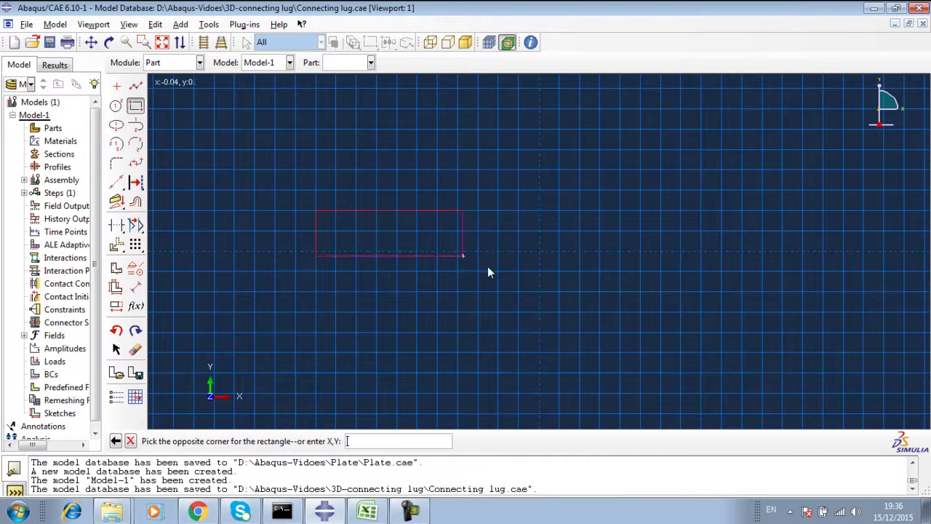
pyautogui.rightClick(738, 342)
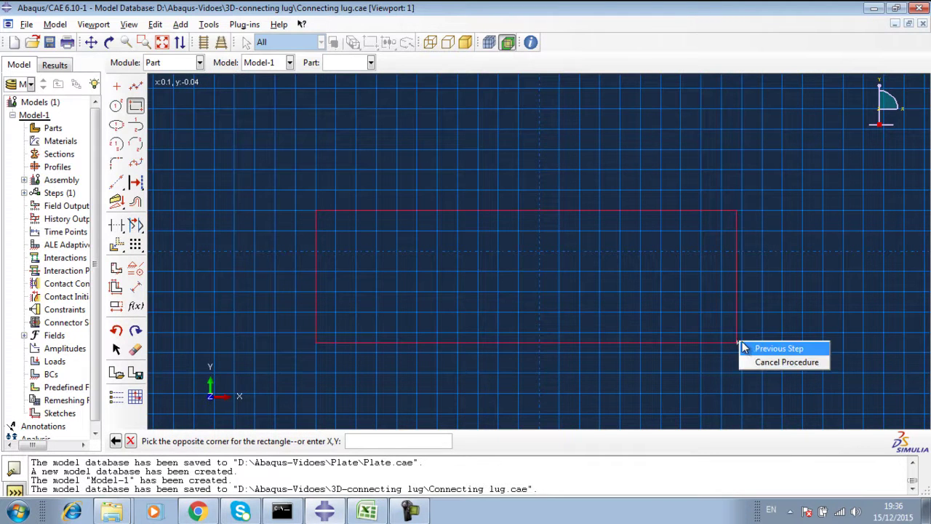
pyautogui.click(735, 348)
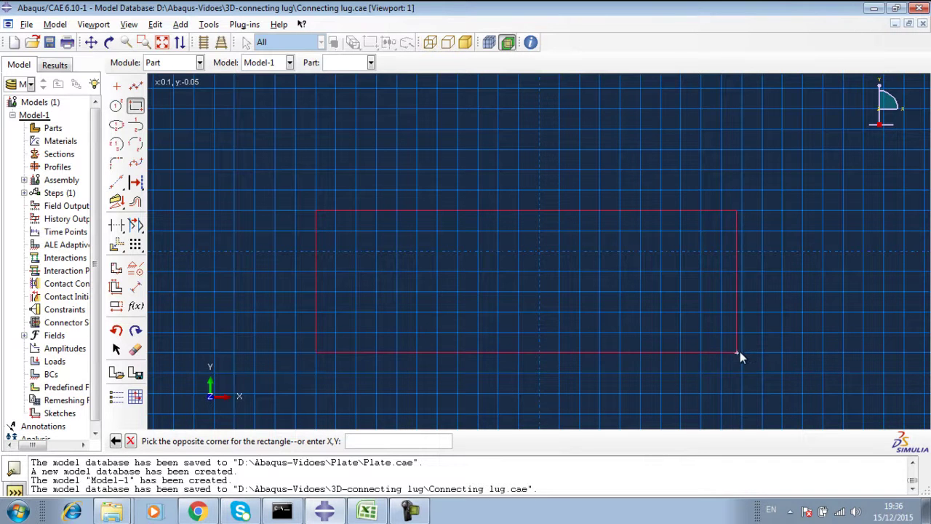
pyautogui.click(744, 351)
pyautogui.rightClick(766, 314)
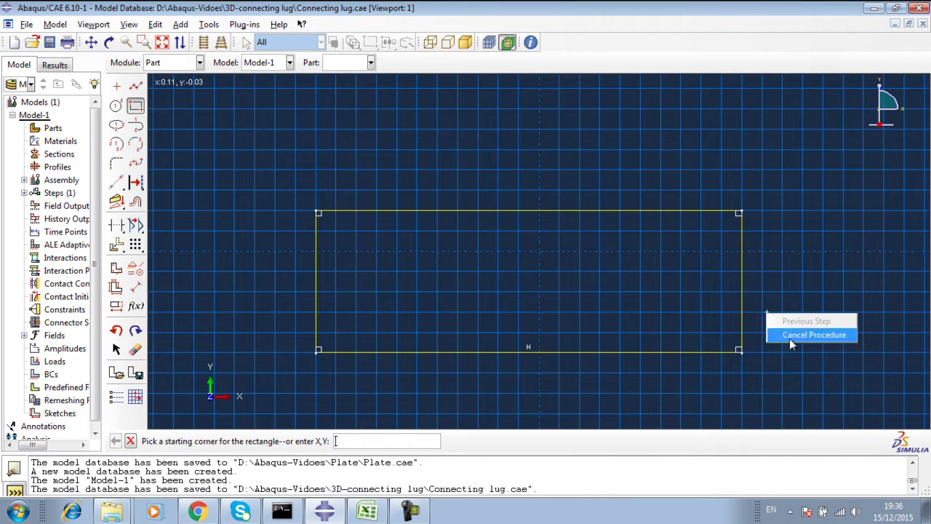
pyautogui.click(792, 333)
# Step: Dimension the rectangle's left vertical edge to 0.05, checking the lug height in the documentation's Figure 4–14
pyautogui.click(135, 286)
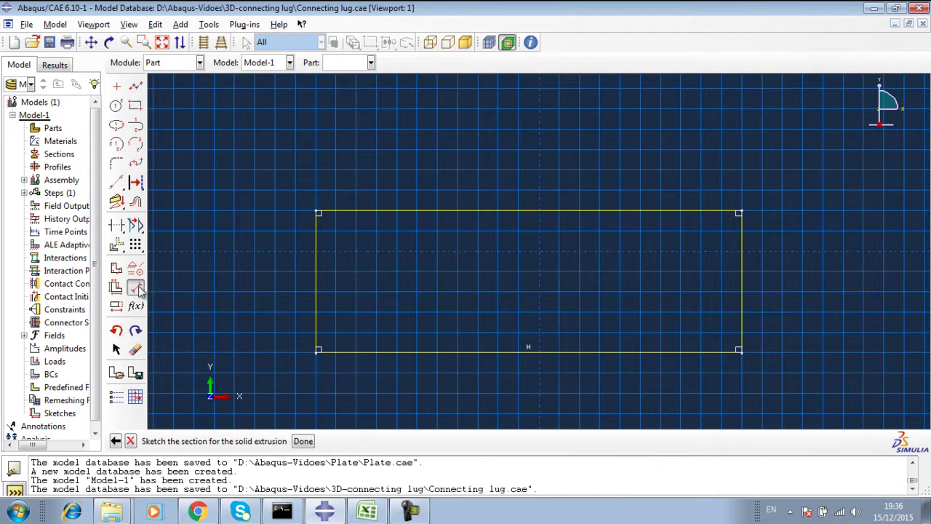
pyautogui.click(316, 273)
pyautogui.click(294, 282)
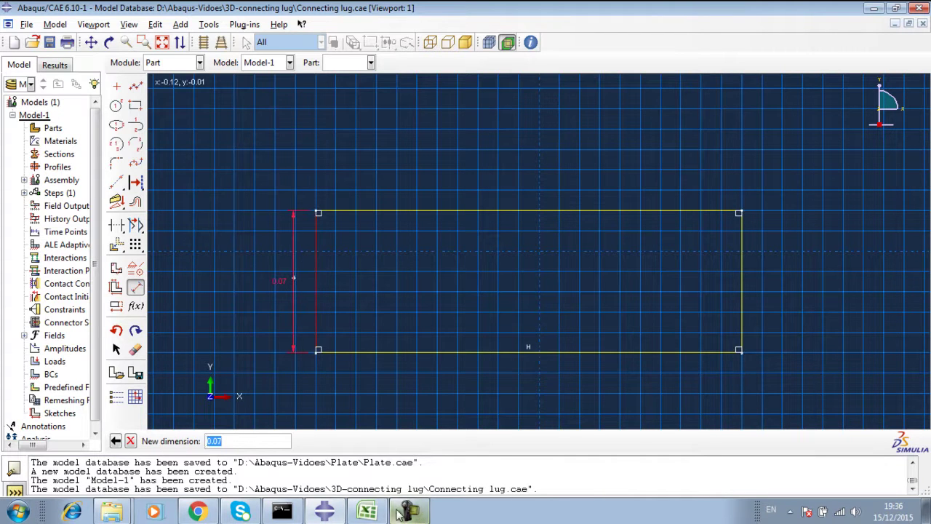
pyautogui.click(197, 511)
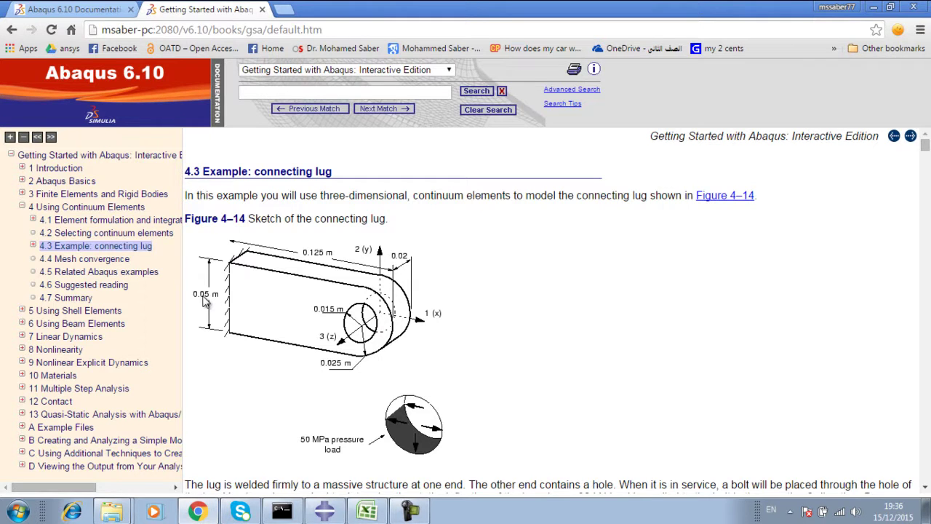
pyautogui.click(325, 509)
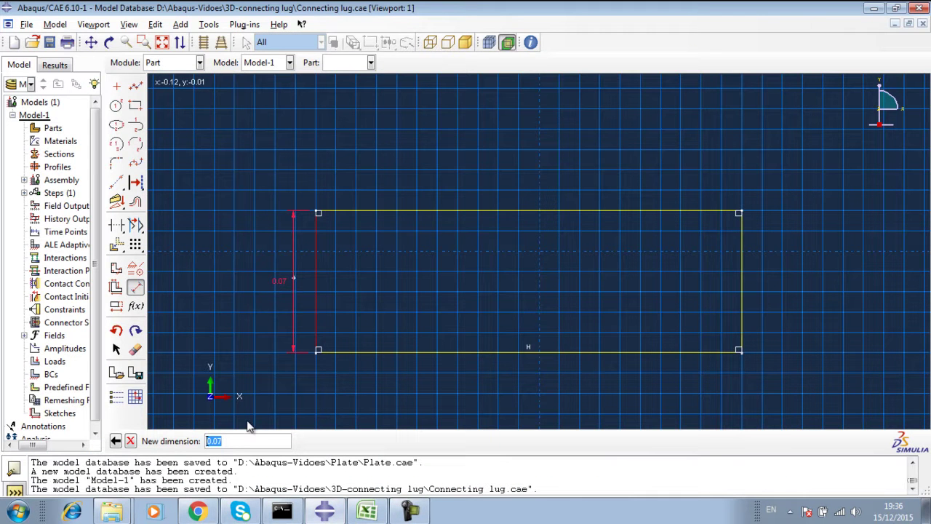
pyautogui.write('.')
pyautogui.press('Return')
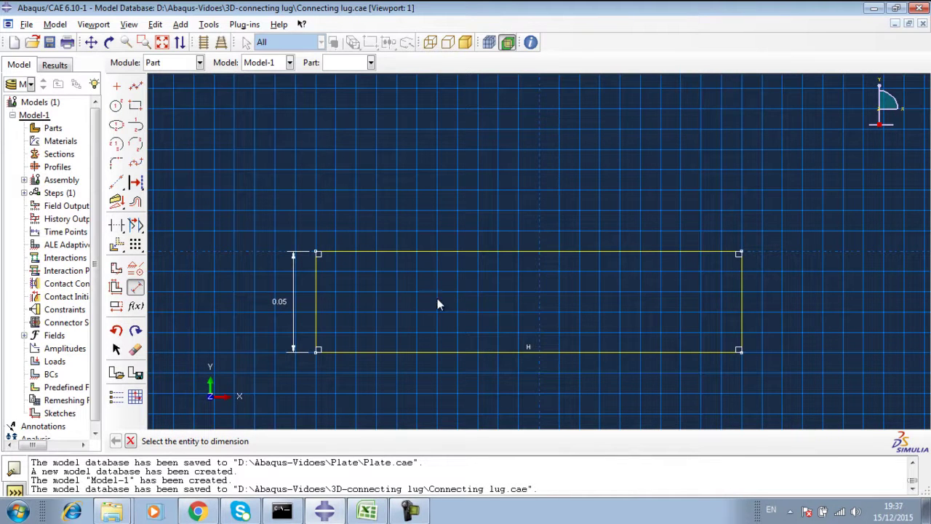
# Step: Dimension the rectangle's upper horizontal edge to 0.125 and check the lug dimensions in the documentation figure
pyautogui.click(447, 253)
pyautogui.click(444, 226)
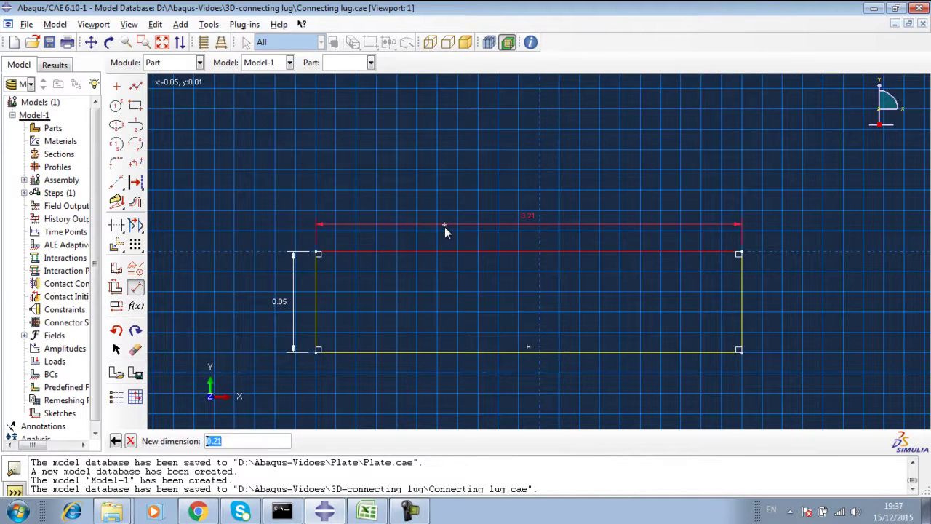
pyautogui.write('.13')
pyautogui.press('Return')
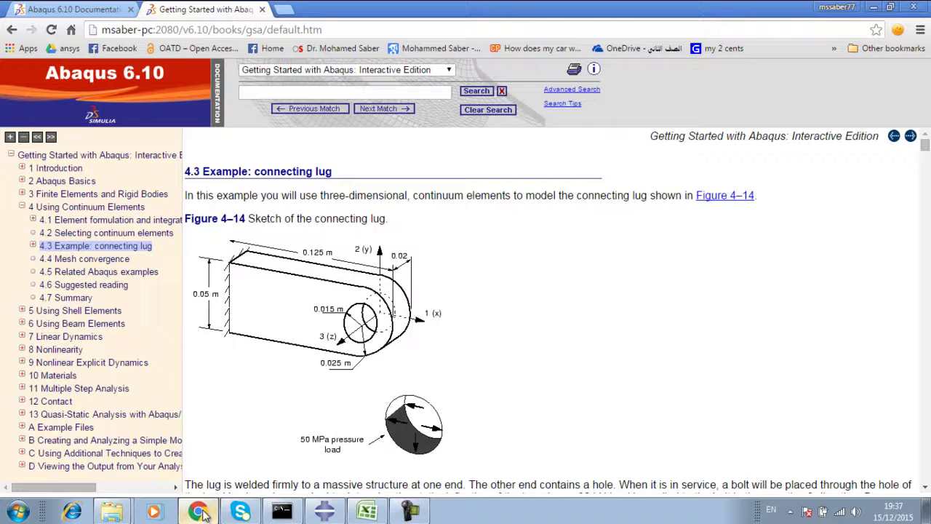
pyautogui.click(197, 511)
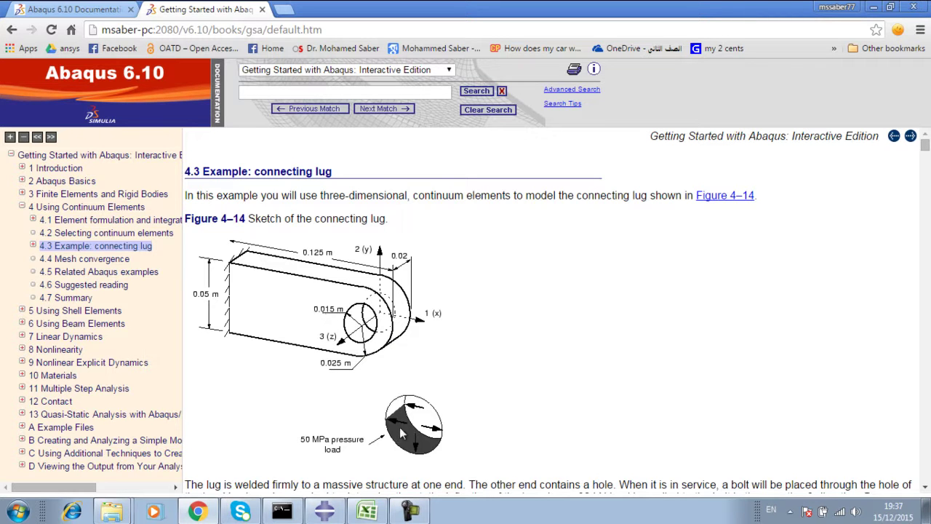
pyautogui.click(413, 511)
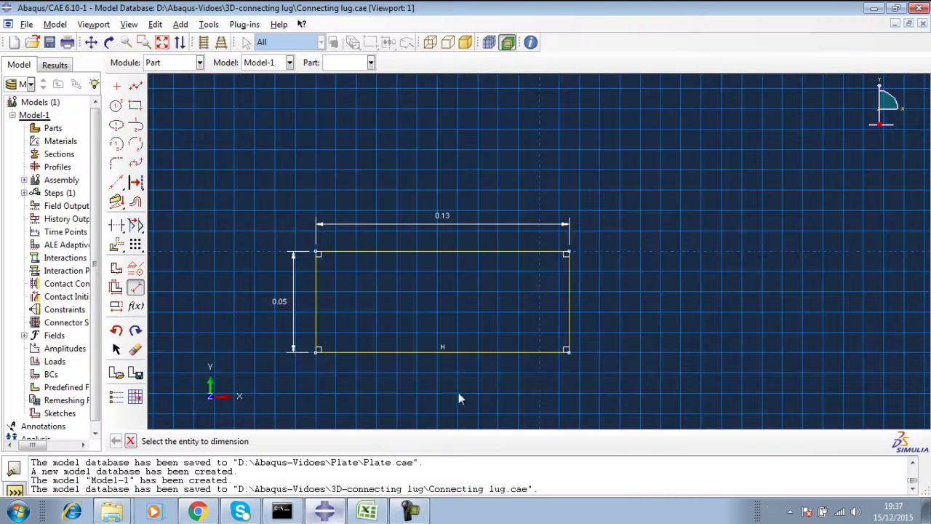
# Step: Try to offset the rectangle's right vertical edge by 0.025 toward the inside, checking the end radius in the documentation
pyautogui.click(135, 201)
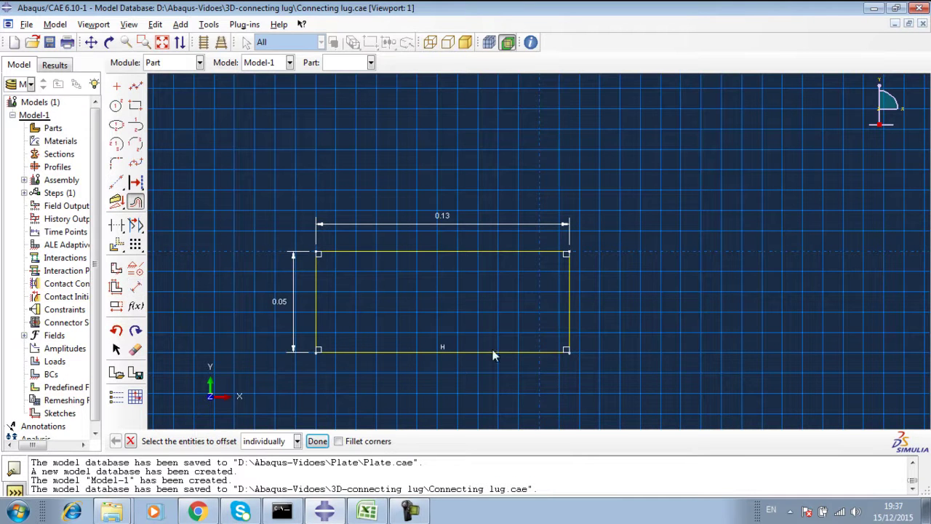
pyautogui.click(570, 309)
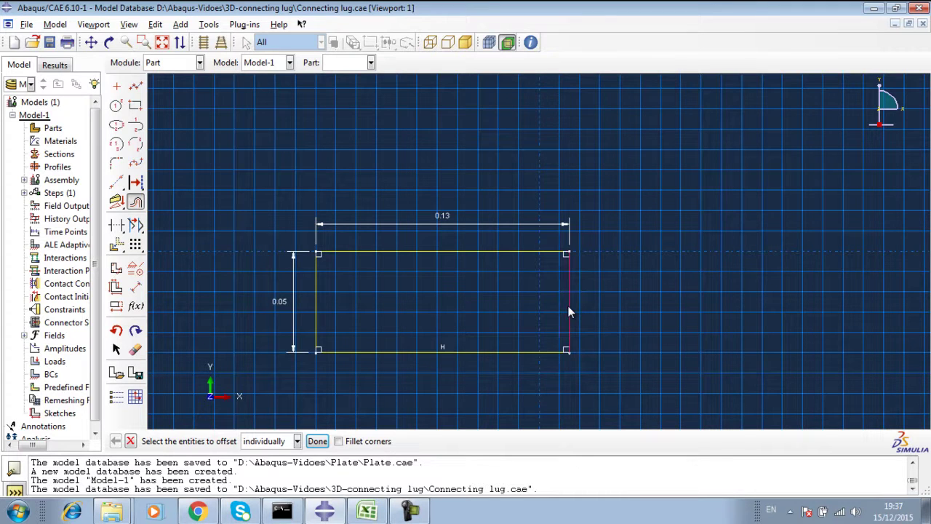
pyautogui.click(318, 441)
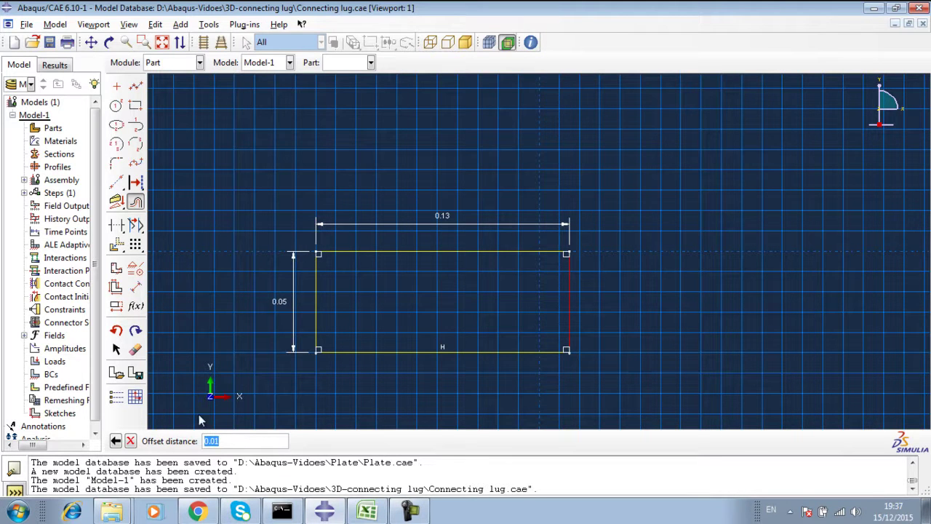
pyautogui.click(215, 442)
pyautogui.click(197, 512)
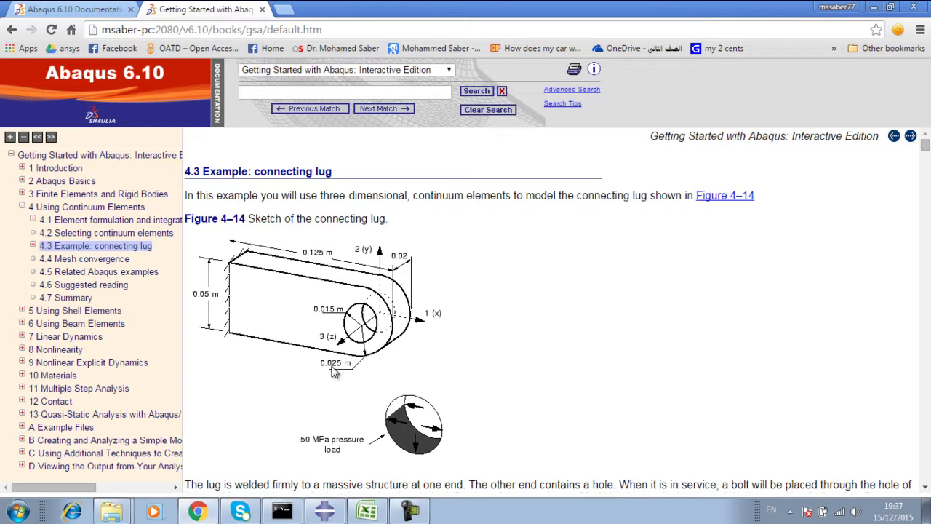
pyautogui.click(325, 511)
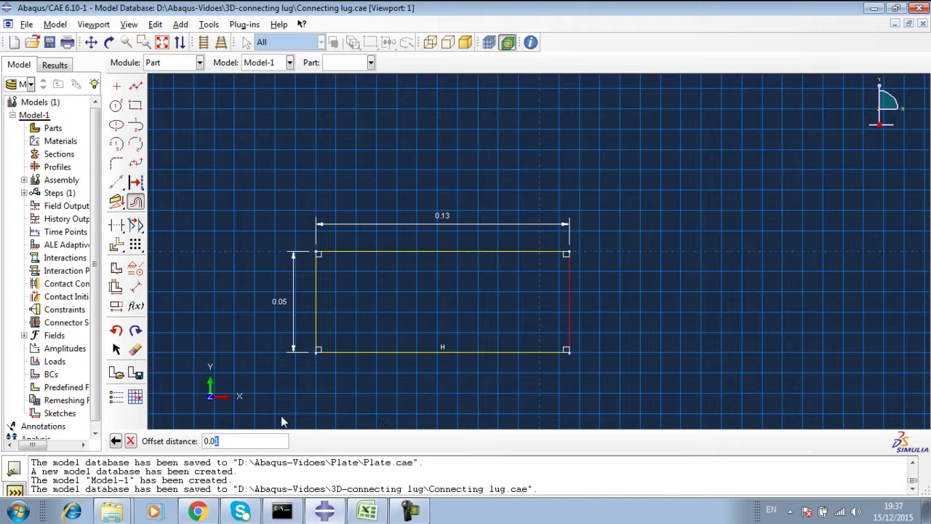
pyautogui.write('25')
pyautogui.press('Return')
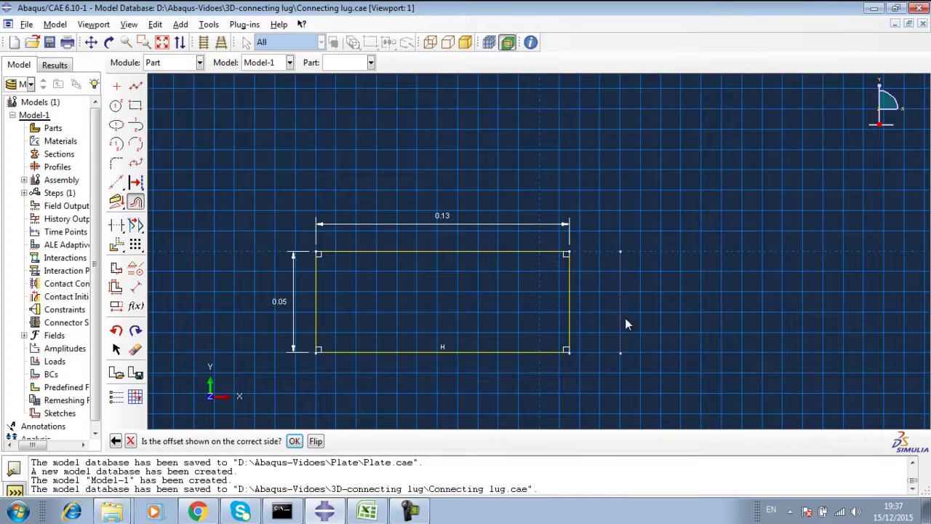
pyautogui.click(316, 441)
pyautogui.click(115, 107)
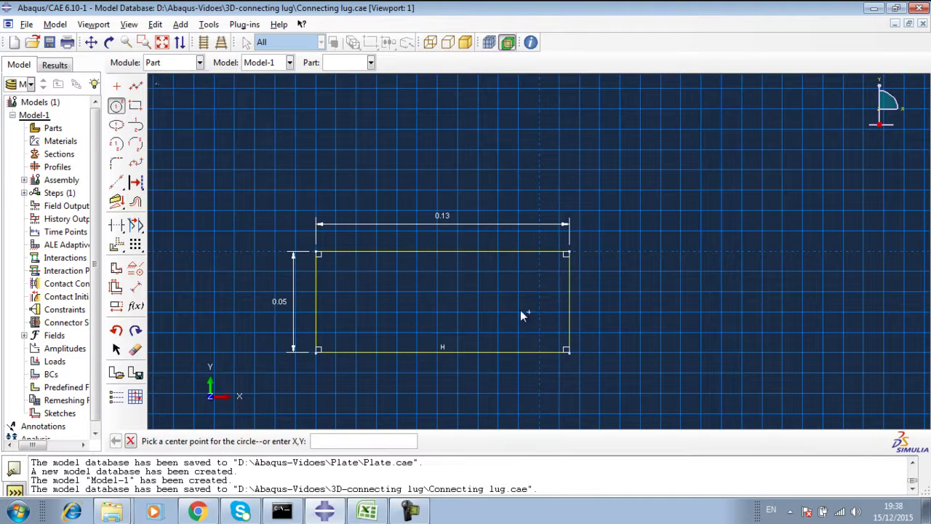
pyautogui.click(131, 440)
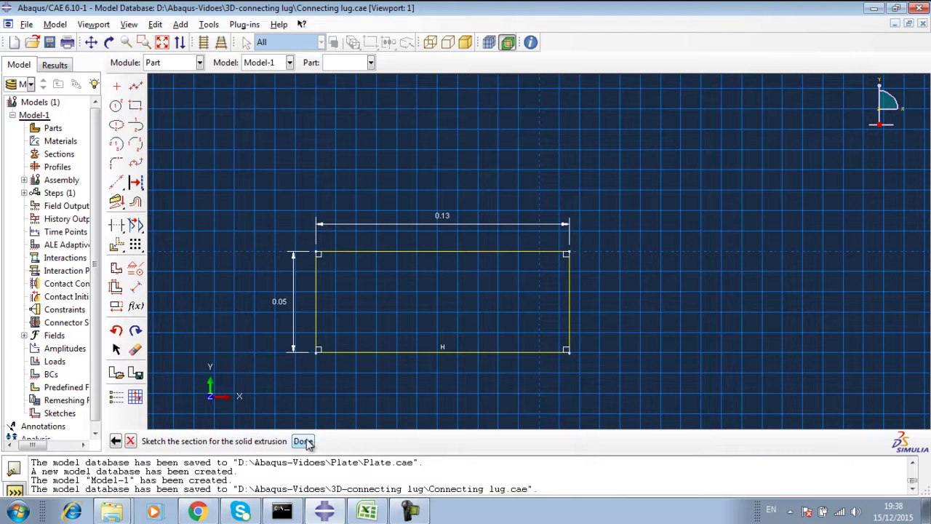
# Step: Offset the rectangle's right vertical edge 0.025 toward the inside of the rectangle
pyautogui.click(135, 203)
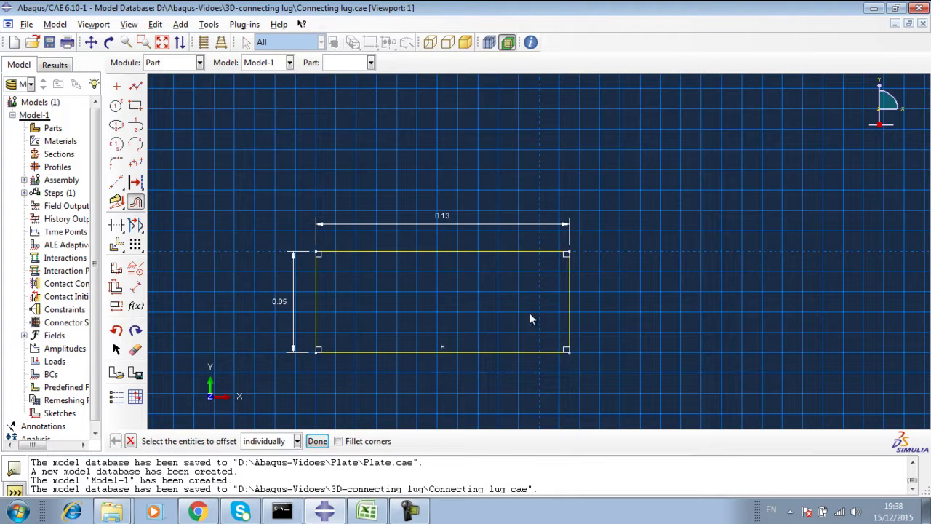
pyautogui.click(317, 440)
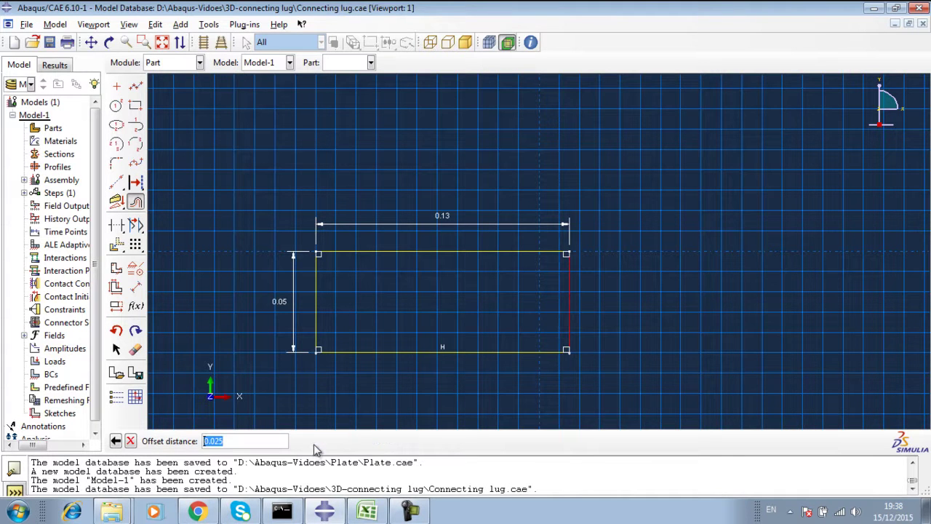
pyautogui.press('Return')
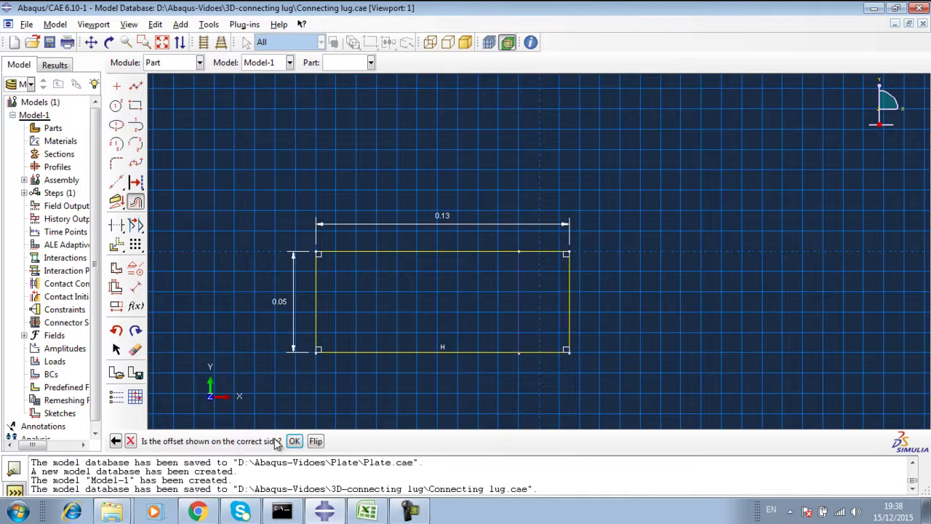
pyautogui.click(294, 441)
pyautogui.click(317, 441)
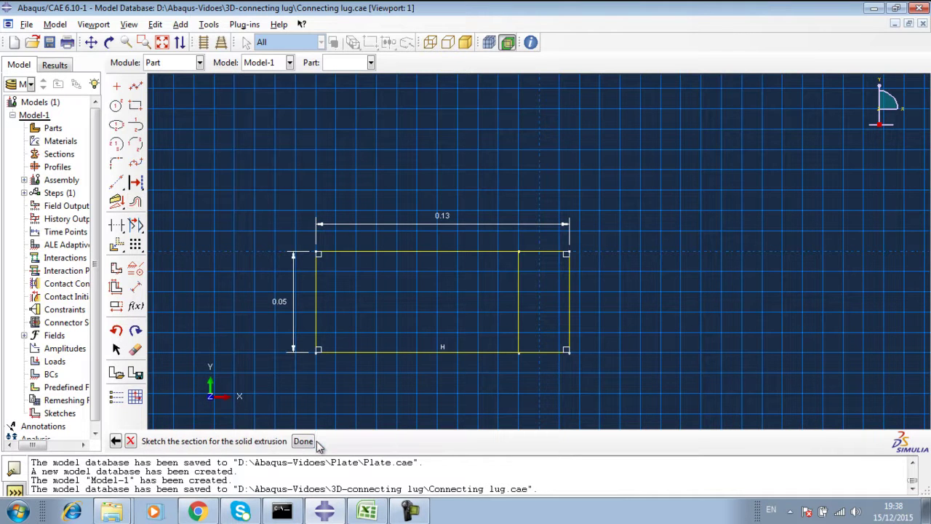
# Step: Draw a circle centred on the midpoint of the offset line and reaching the rectangle's right edge
pyautogui.click(117, 105)
pyautogui.click(519, 302)
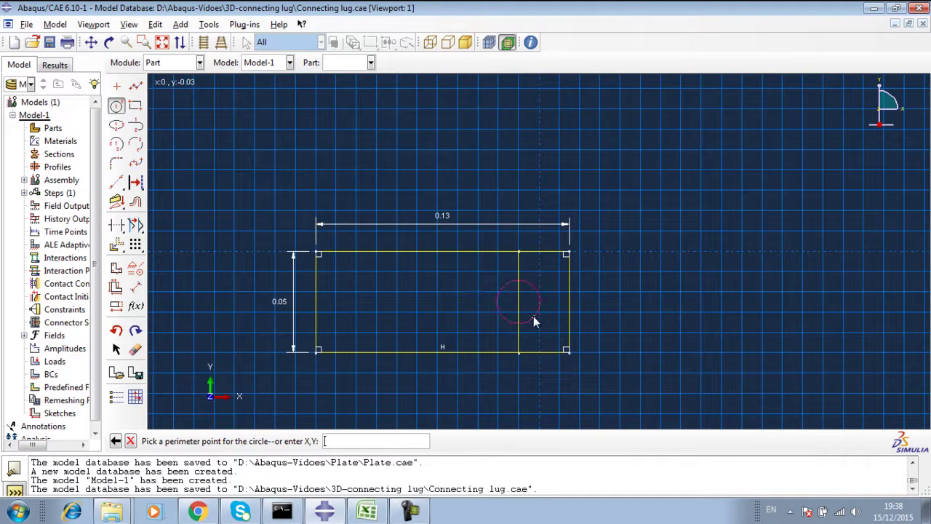
pyautogui.click(570, 298)
pyautogui.rightClick(620, 297)
pyautogui.click(637, 322)
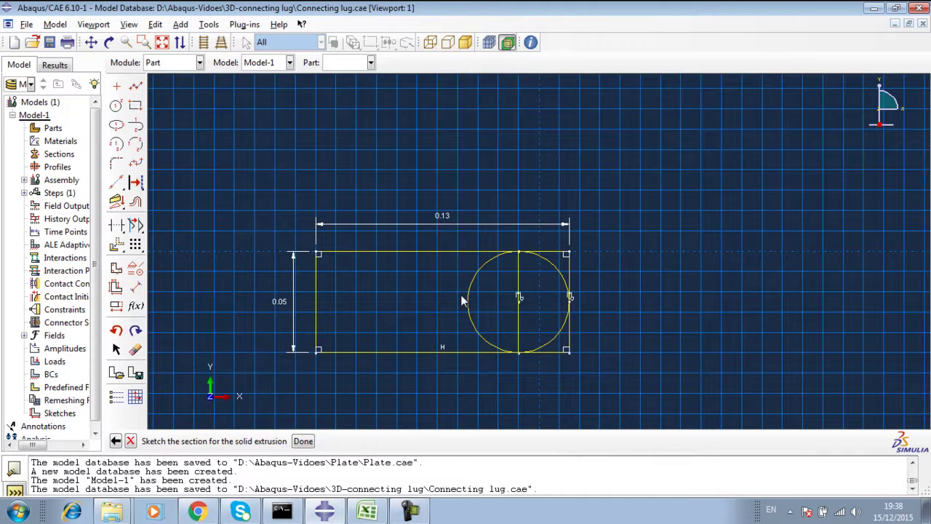
# Step: Auto-trim the right-hand corner segments, right edge, inner half of the circle and offset line to leave a rounded lug end
pyautogui.click(116, 226)
pyautogui.click(545, 253)
pyautogui.click(569, 275)
pyautogui.click(566, 352)
pyautogui.click(484, 341)
pyautogui.click(519, 317)
pyautogui.rightClick(610, 260)
pyautogui.click(657, 281)
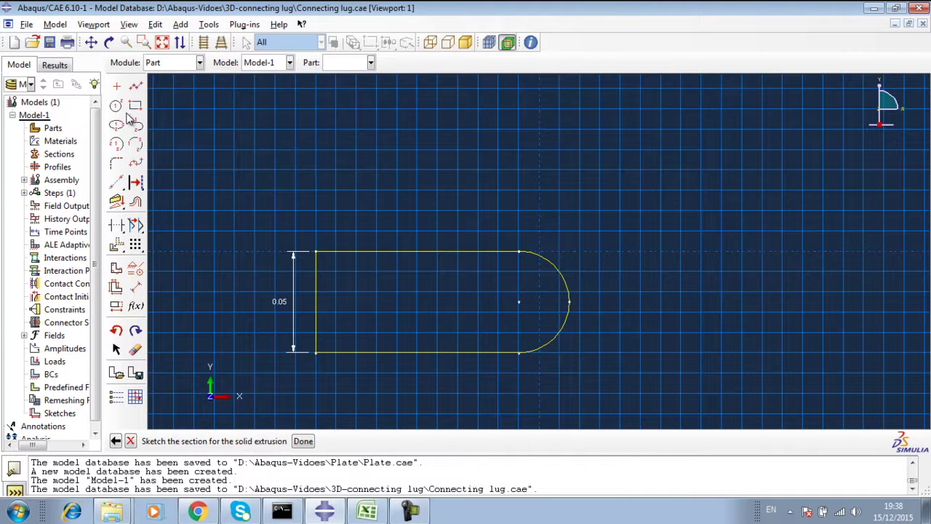
# Step: Check the hole size in the documentation figure and draw a smaller circle concentric with the rounded end, about 0.01 in radius
pyautogui.click(197, 511)
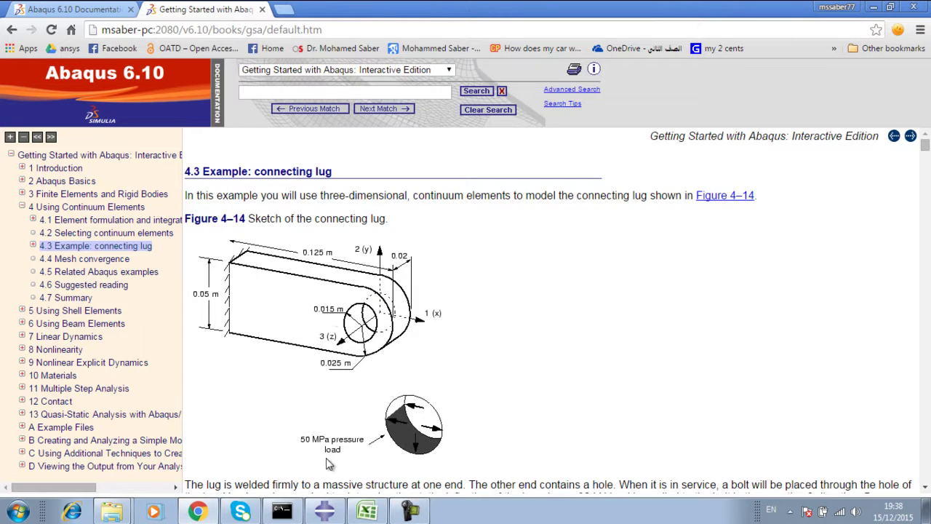
pyautogui.click(197, 511)
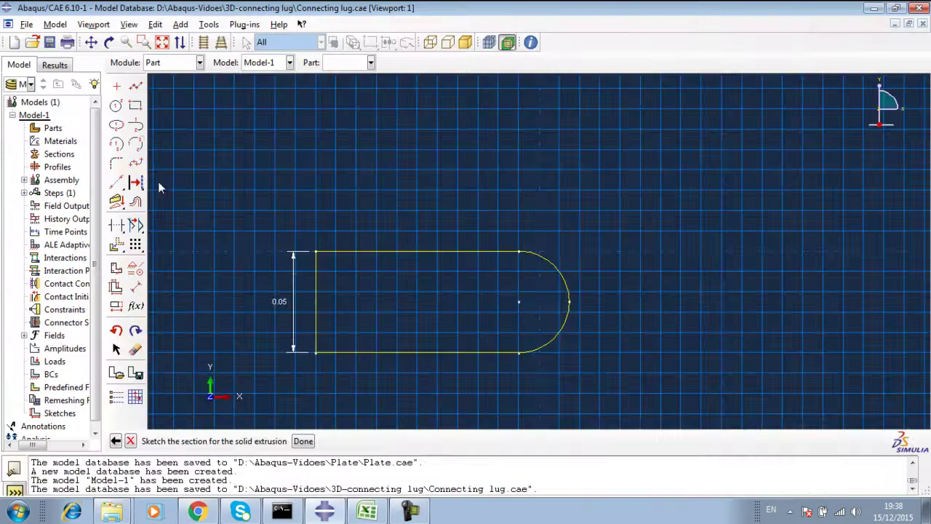
pyautogui.click(116, 105)
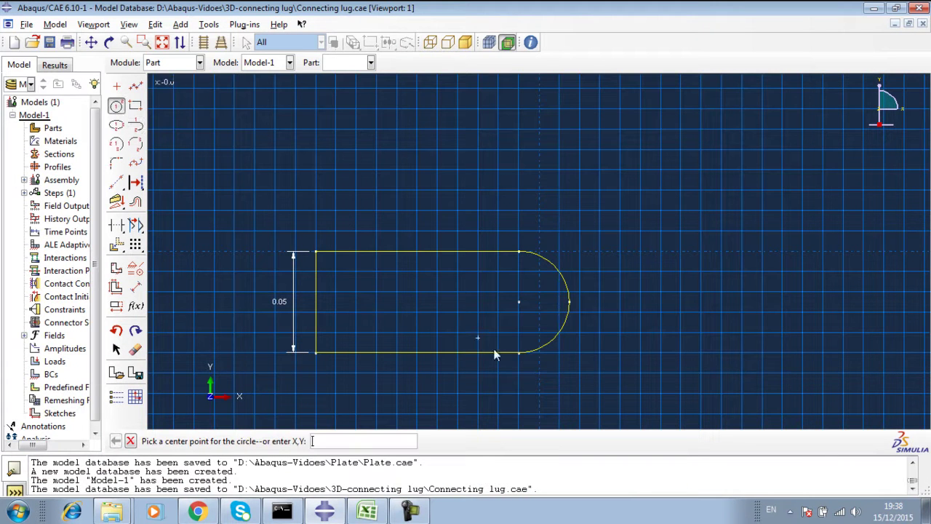
pyautogui.click(517, 302)
pyautogui.click(498, 322)
pyautogui.rightClick(641, 295)
pyautogui.click(650, 312)
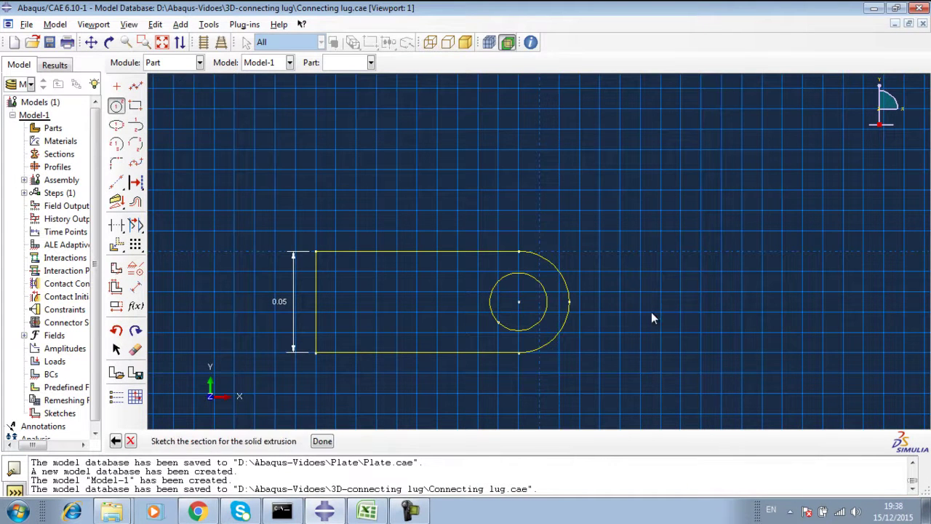
# Step: Dimension the hole circle's radius to 0.015
pyautogui.click(135, 287)
pyautogui.click(490, 314)
pyautogui.click(451, 312)
pyautogui.write('0.01')
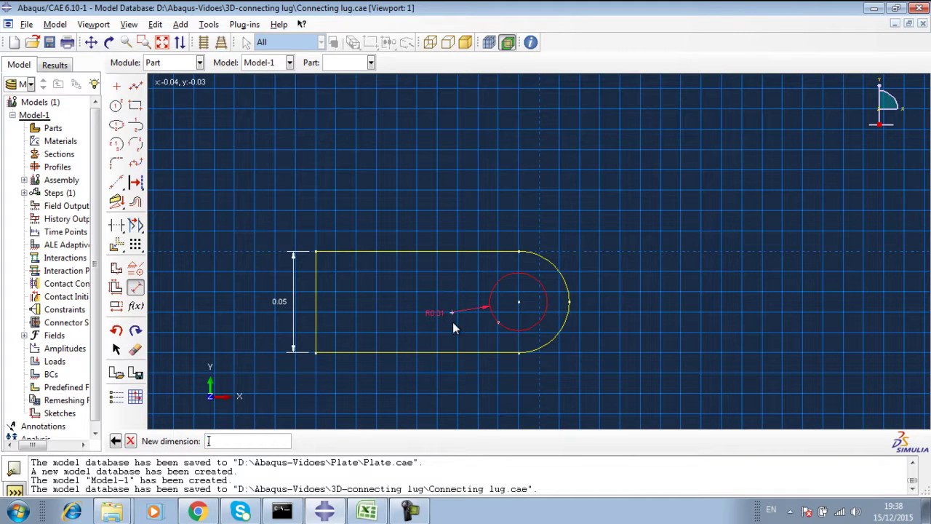
pyautogui.press('Return')
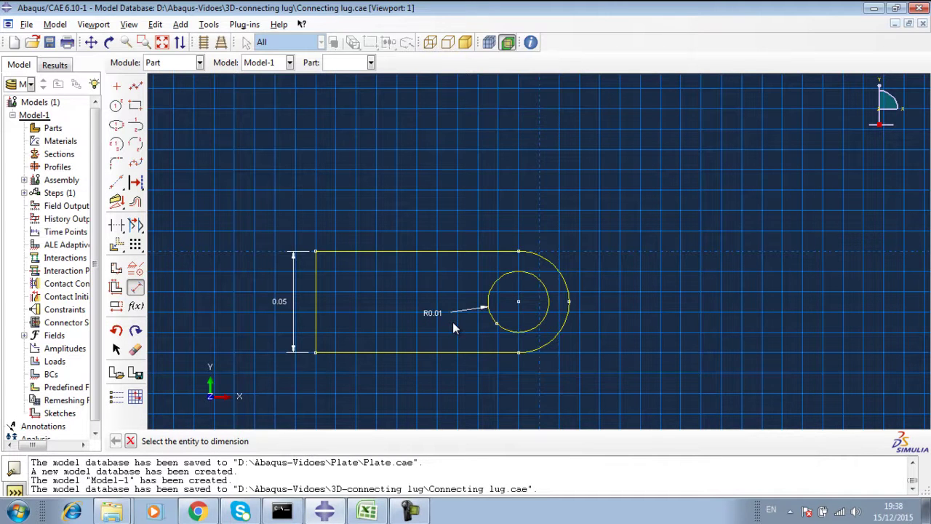
# Step: Finish the lug sketch, check the thickness in the documentation figure and extrude the profile to a depth of 0.02
pyautogui.rightClick(252, 224)
pyautogui.click(300, 241)
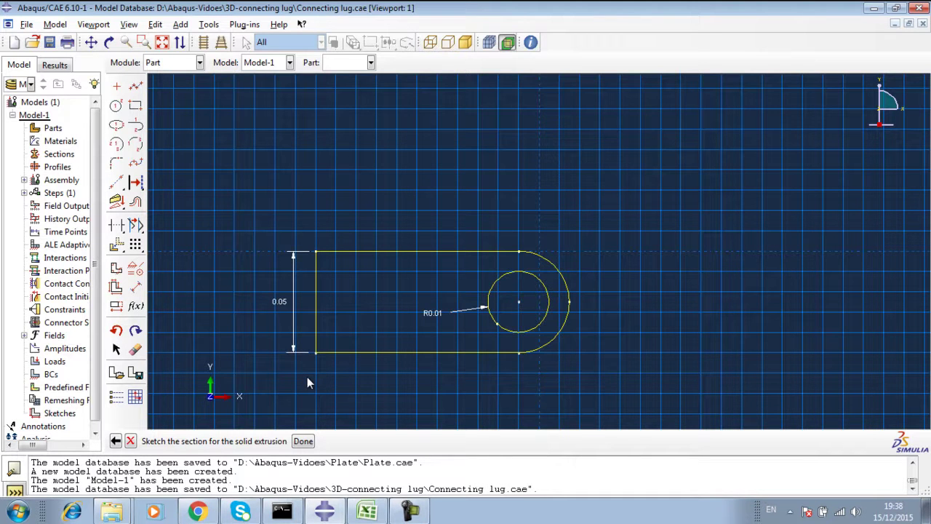
pyautogui.click(303, 441)
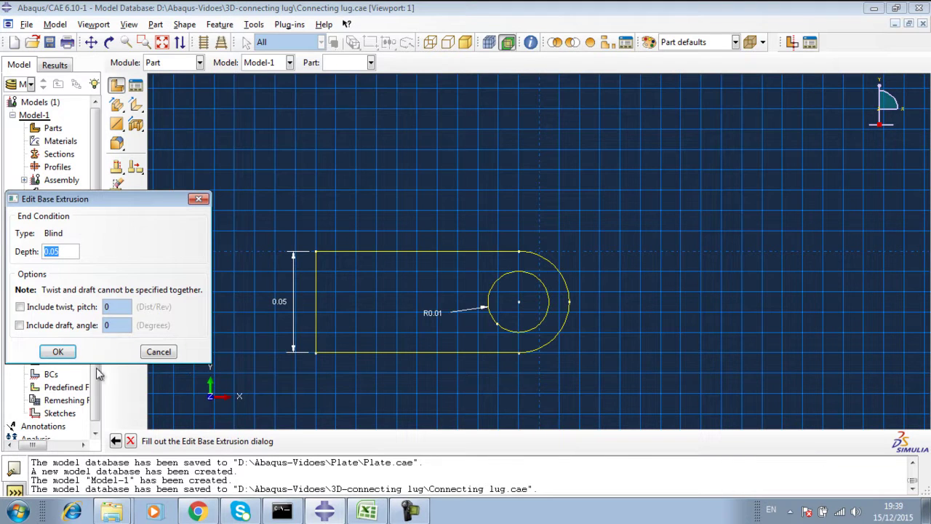
pyautogui.click(200, 512)
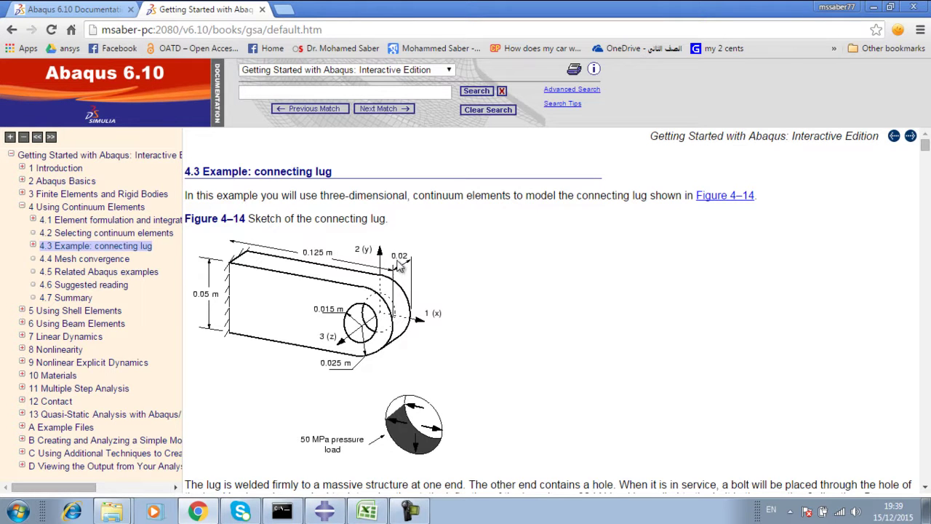
pyautogui.click(411, 514)
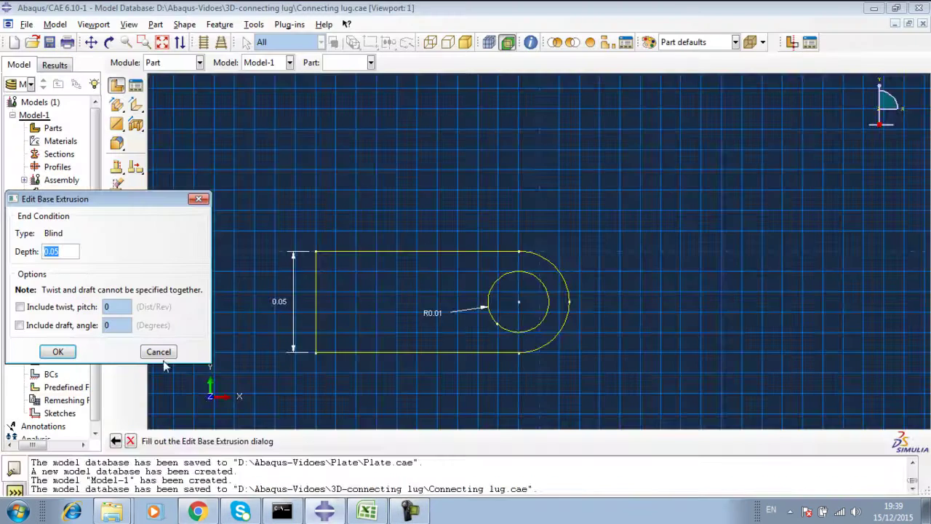
pyautogui.click(54, 251)
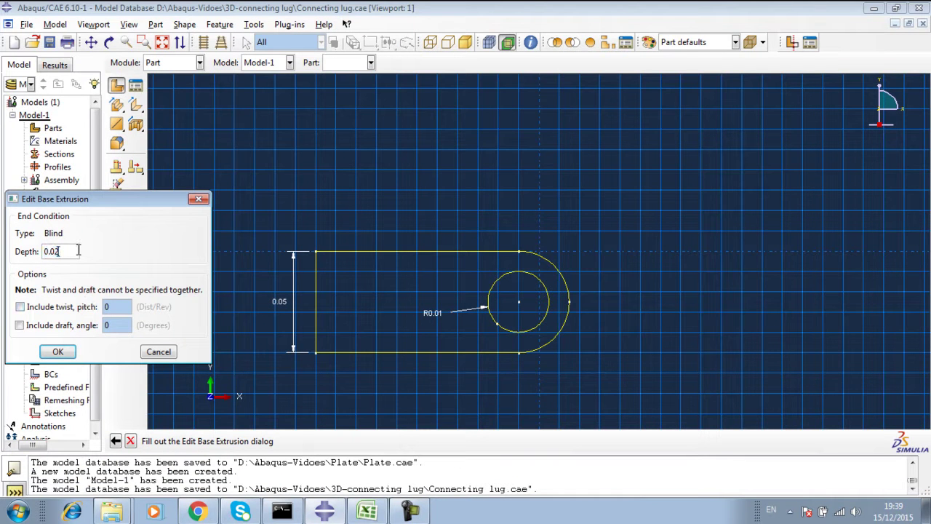
pyautogui.click(59, 352)
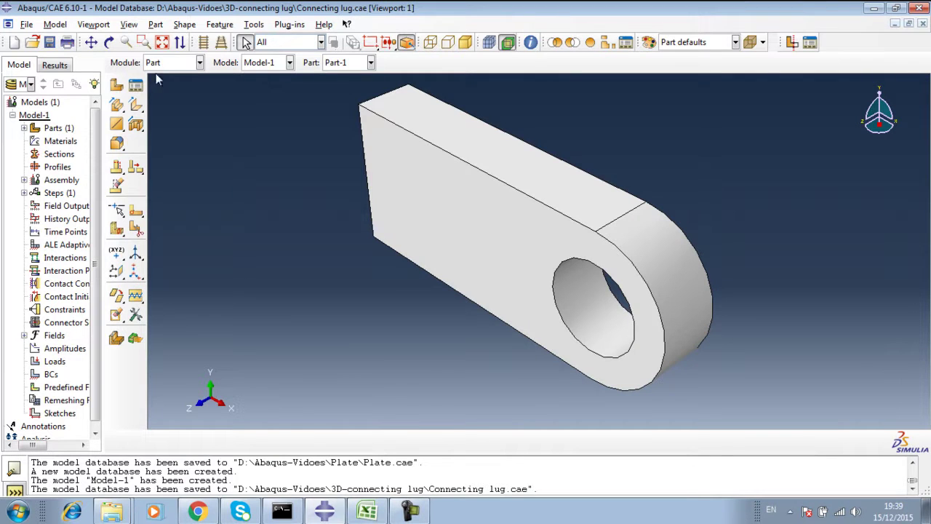
# Step: Save the model database
pyautogui.click(49, 41)
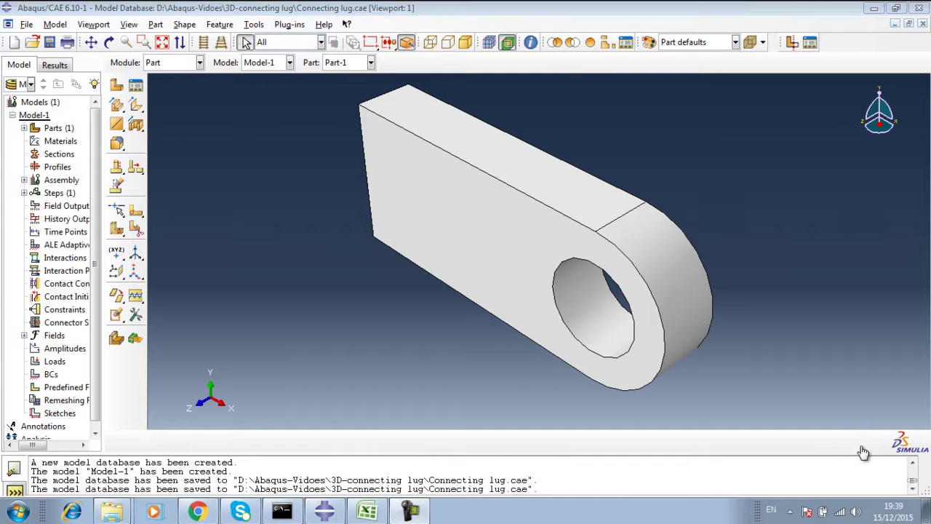
pyautogui.hotkey('alt', 'Tab')
pyautogui.click(325, 511)
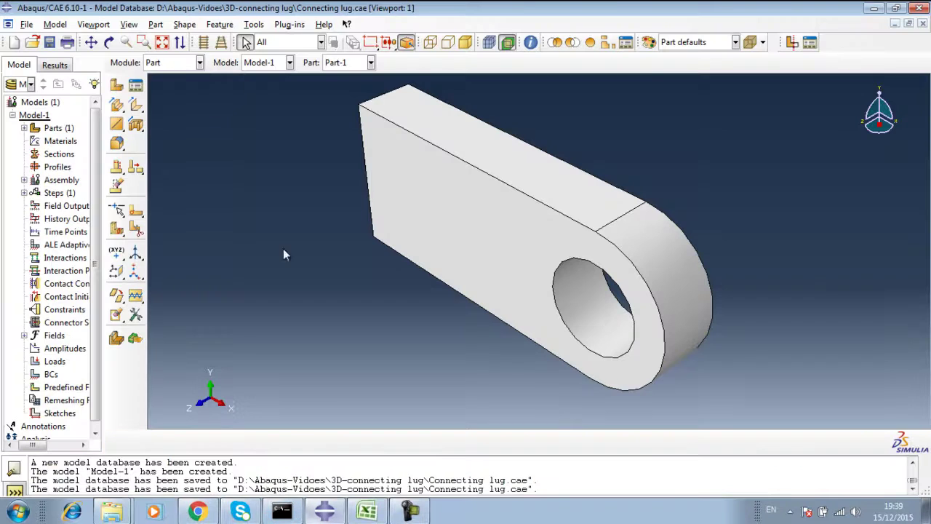
# Step: In the Property module, create a material named Steel and give it an Elastic behavior
pyautogui.click(180, 64)
pyautogui.click(162, 92)
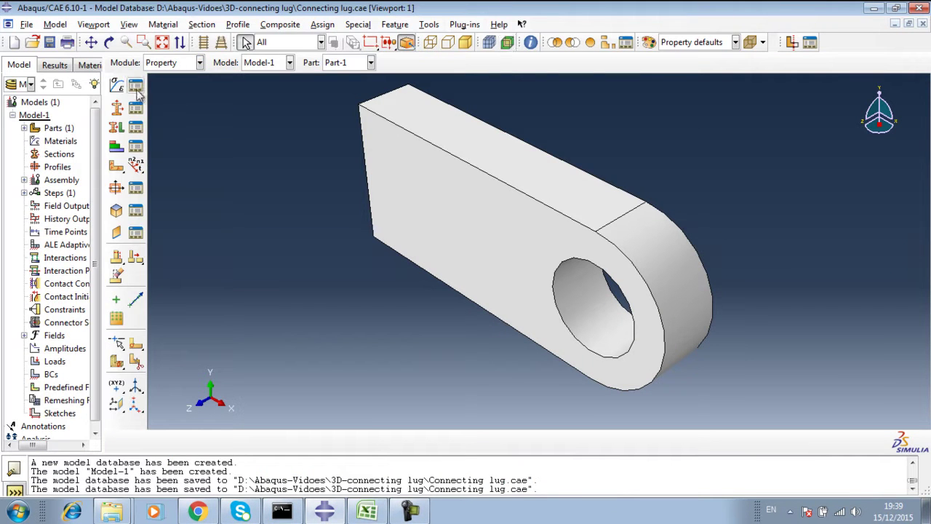
pyautogui.click(116, 87)
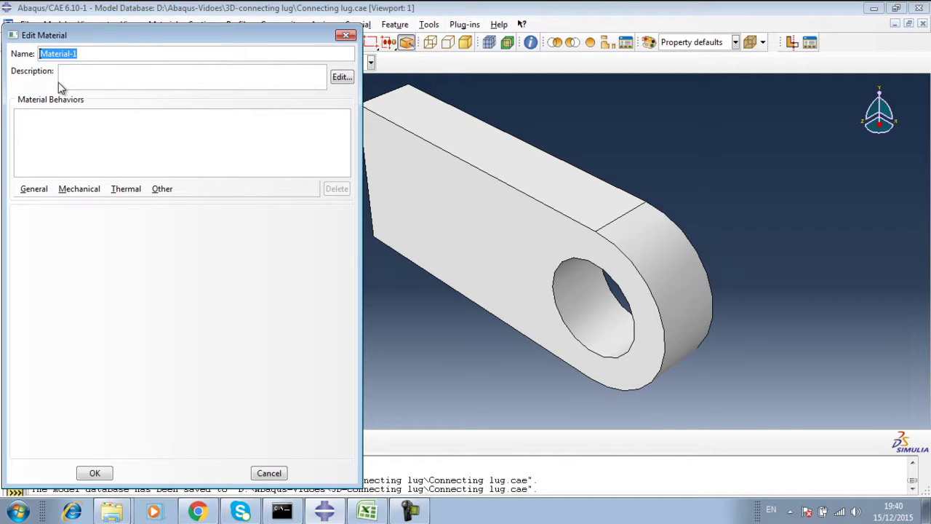
pyautogui.write('S')
pyautogui.click(79, 189)
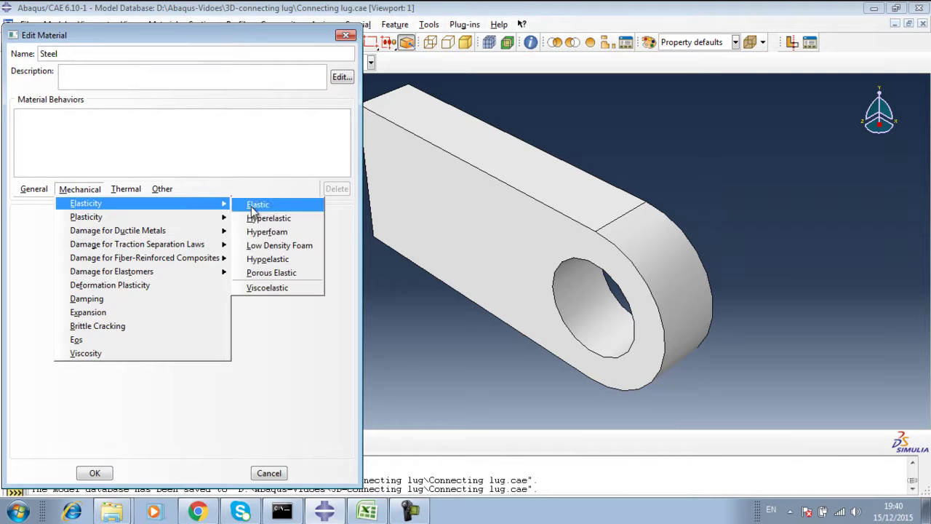
pyautogui.click(254, 206)
# Step: Look up the elastic constants in the documentation and set Steel's Young's modulus to 200e9 and Poisson's ratio to 0.3
pyautogui.click(197, 512)
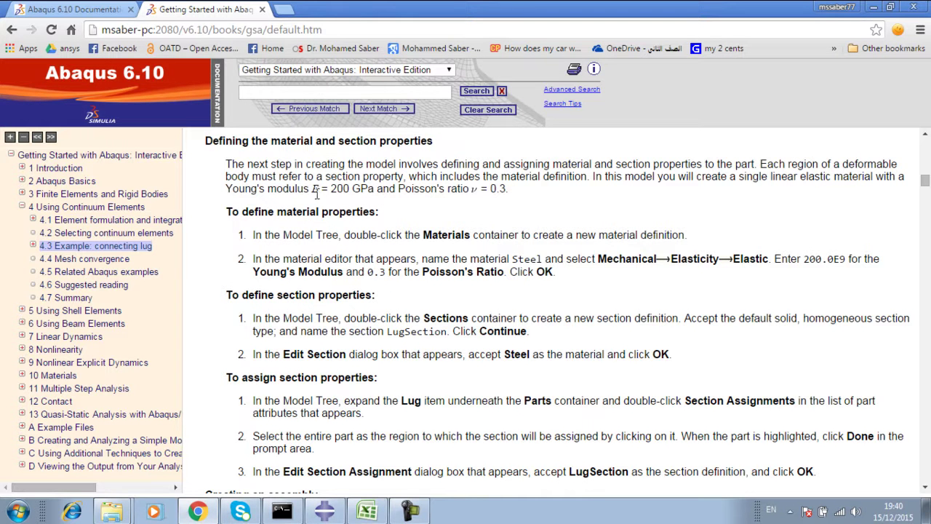
pyautogui.moveTo(315, 190); pyautogui.dragTo(504, 190)
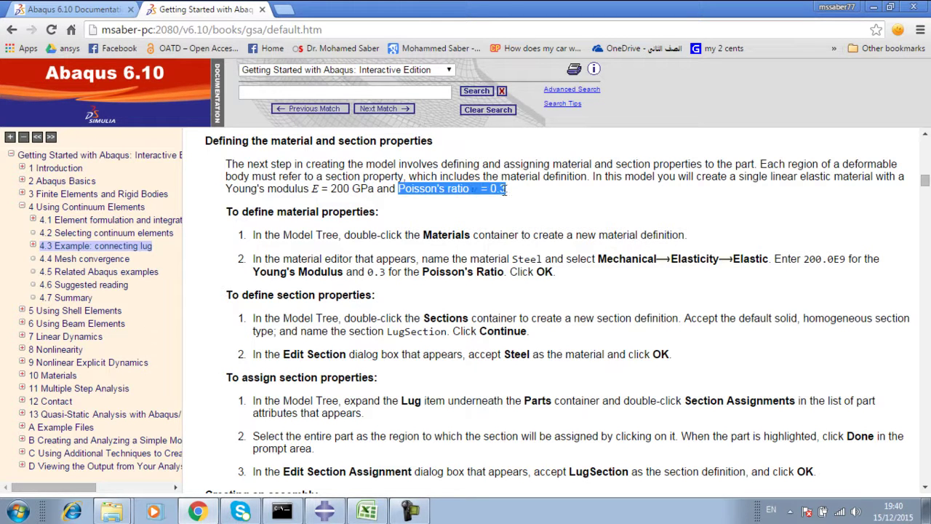
pyautogui.click(324, 511)
pyautogui.click(88, 372)
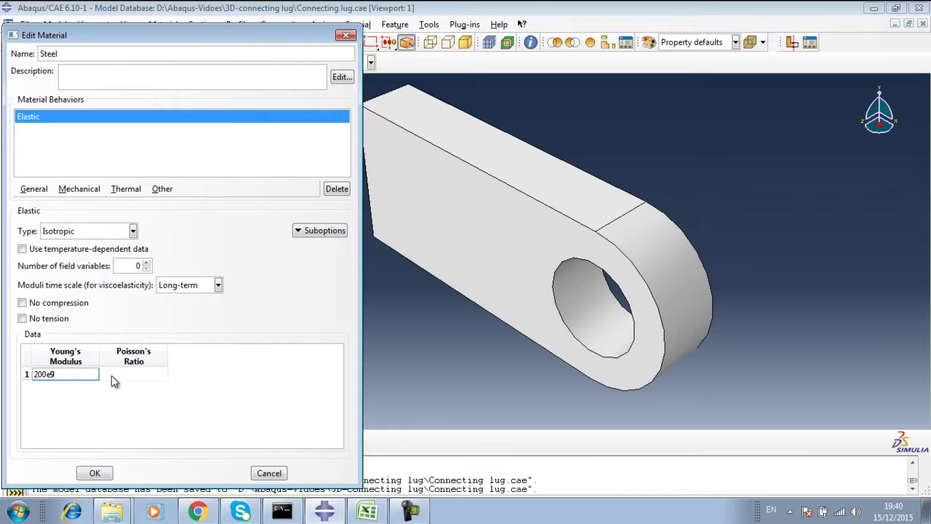
pyautogui.click(117, 374)
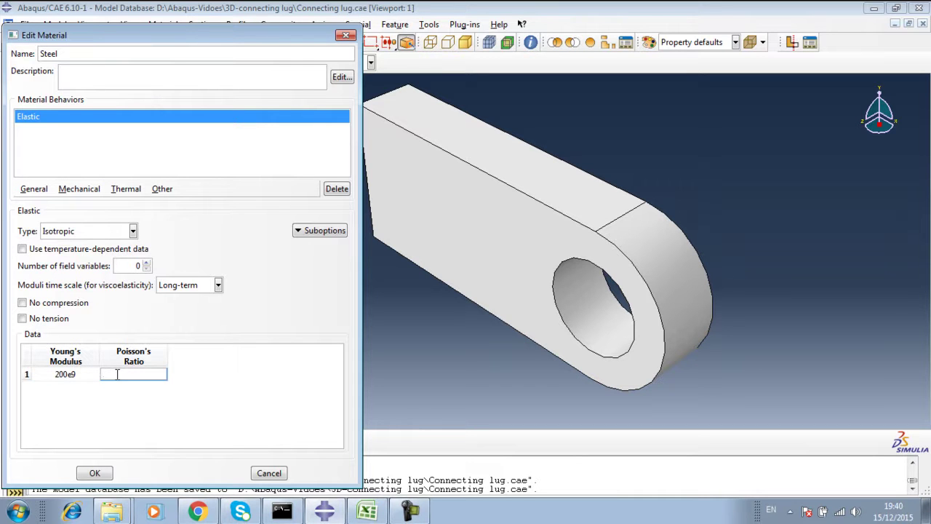
pyautogui.click(95, 473)
# Step: Create a solid homogeneous section named Steel that uses the Steel material
pyautogui.click(117, 107)
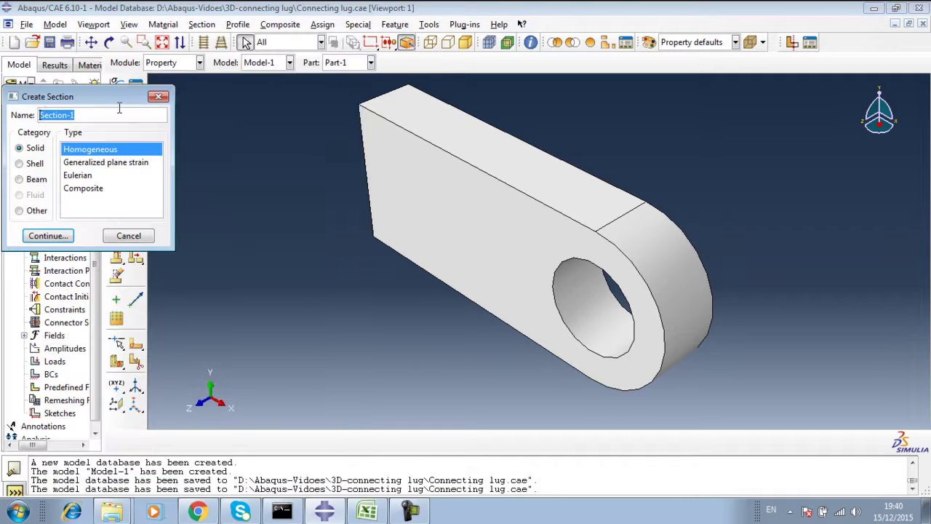
pyautogui.write('Steel')
pyautogui.click(47, 236)
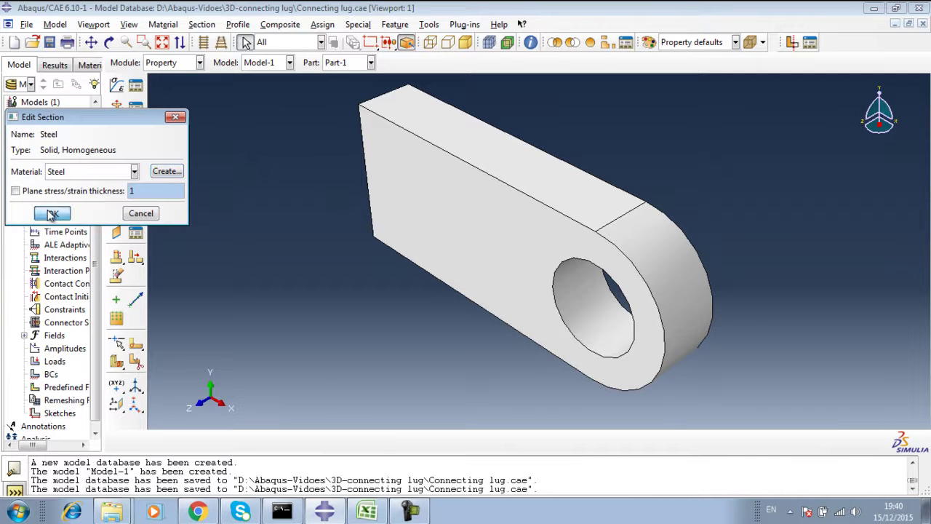
pyautogui.click(52, 213)
# Step: Assign the Steel section to the entire lug part
pyautogui.click(116, 127)
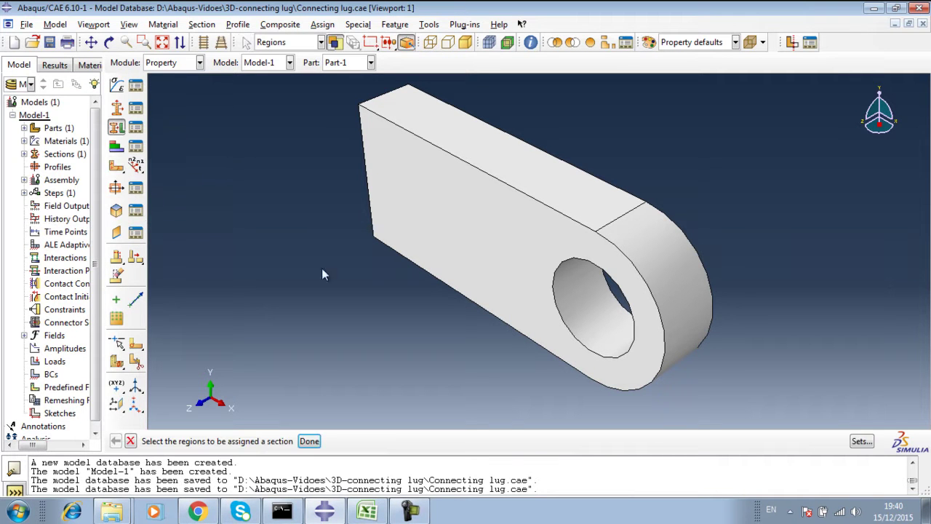
pyautogui.click(444, 198)
pyautogui.click(309, 441)
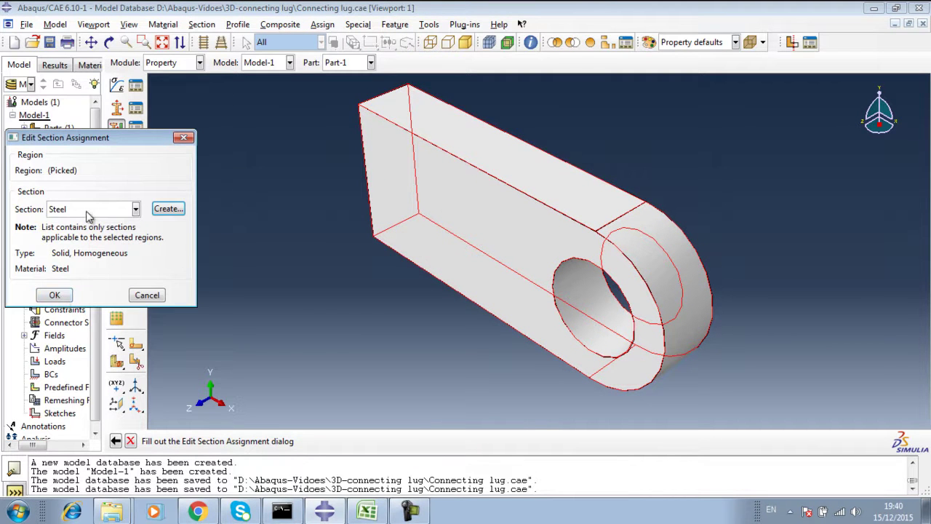
pyautogui.click(53, 295)
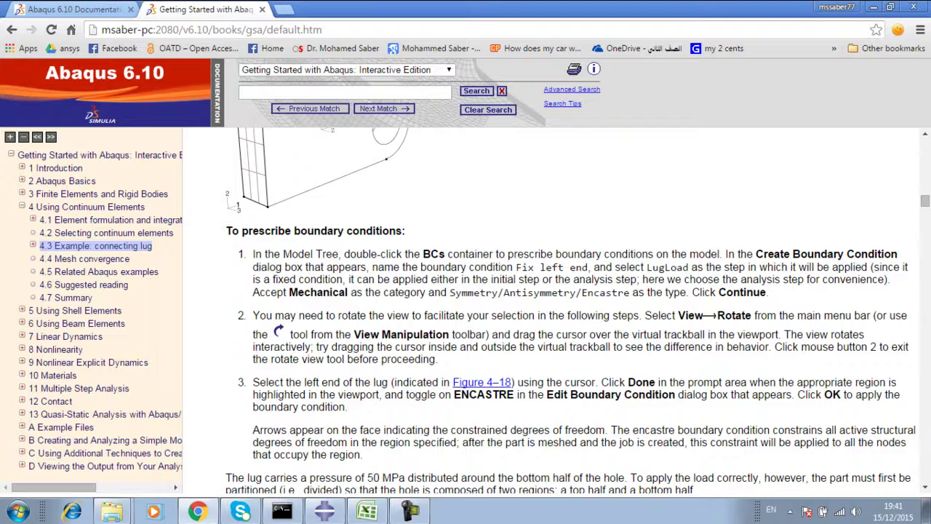
# Step: Return to Abaqus/CAE and create an independent instance of Part-1 in the Assembly module
pyautogui.click(314, 511)
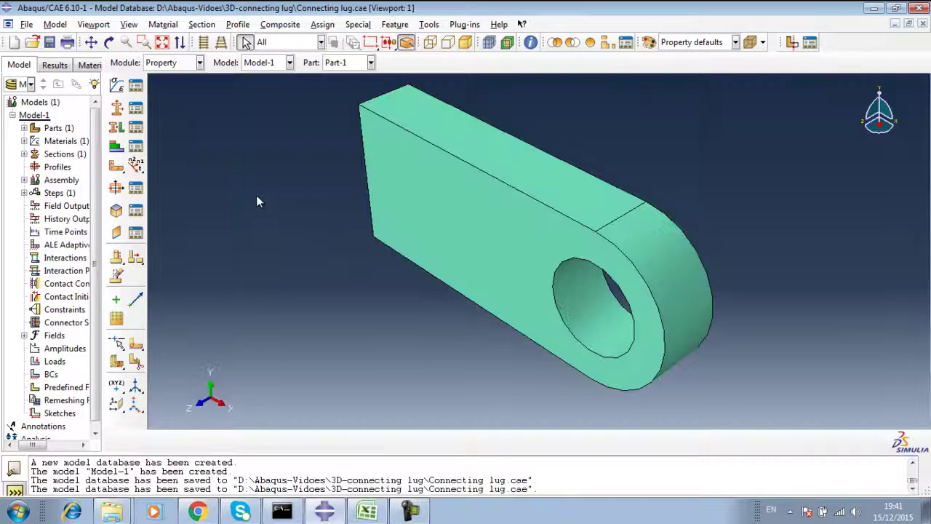
pyautogui.click(174, 62)
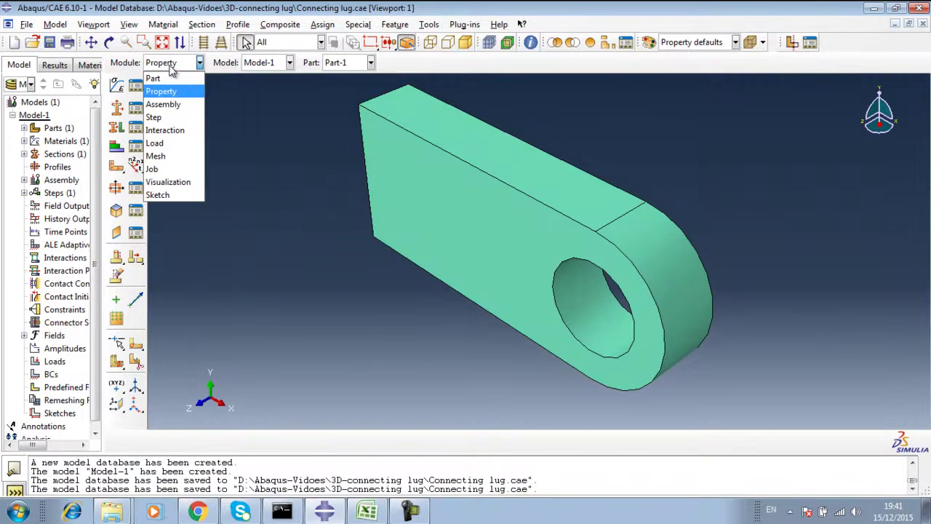
pyautogui.click(163, 101)
pyautogui.click(116, 85)
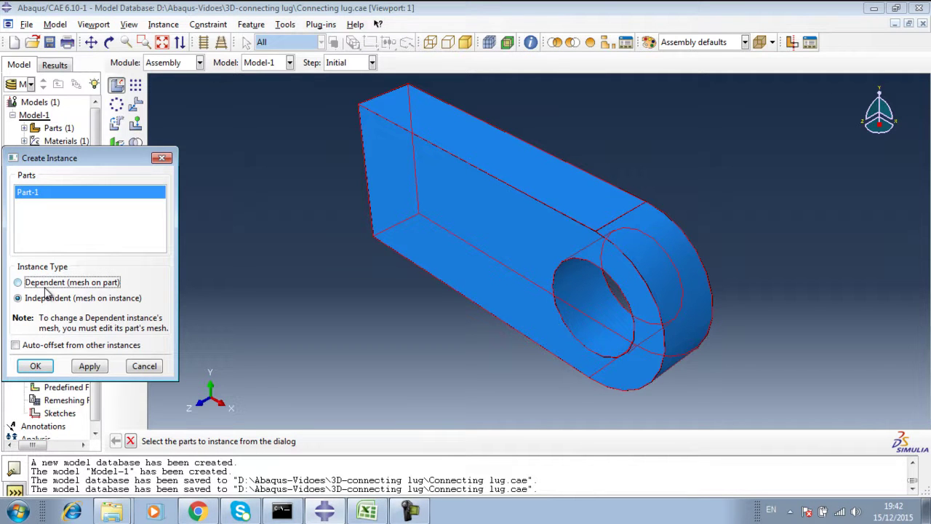
pyautogui.click(33, 365)
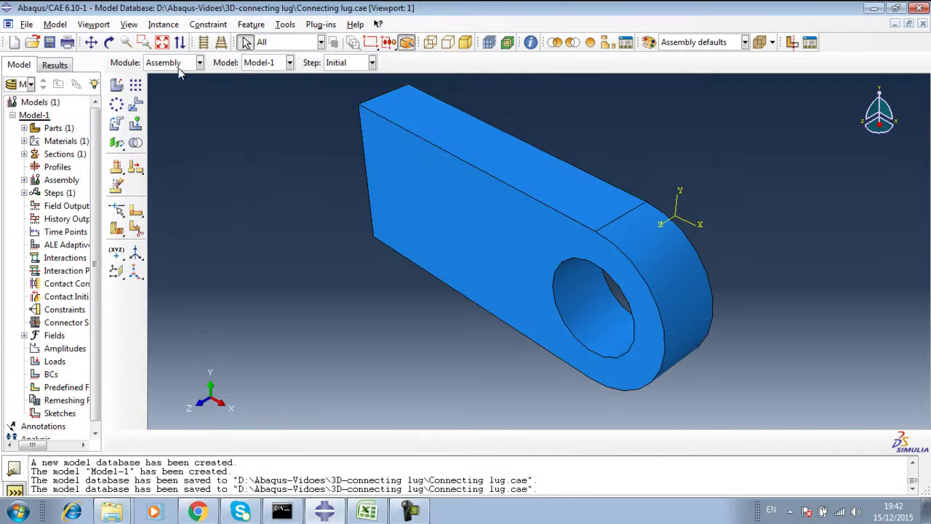
# Step: In the Step module, create a Static, General analysis step after the Initial step
pyautogui.click(200, 62)
pyautogui.click(176, 117)
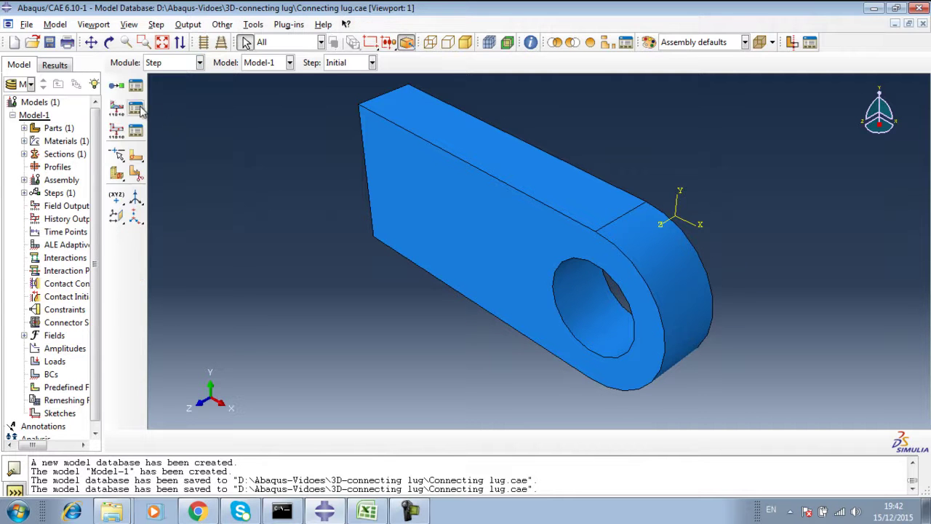
pyautogui.click(117, 85)
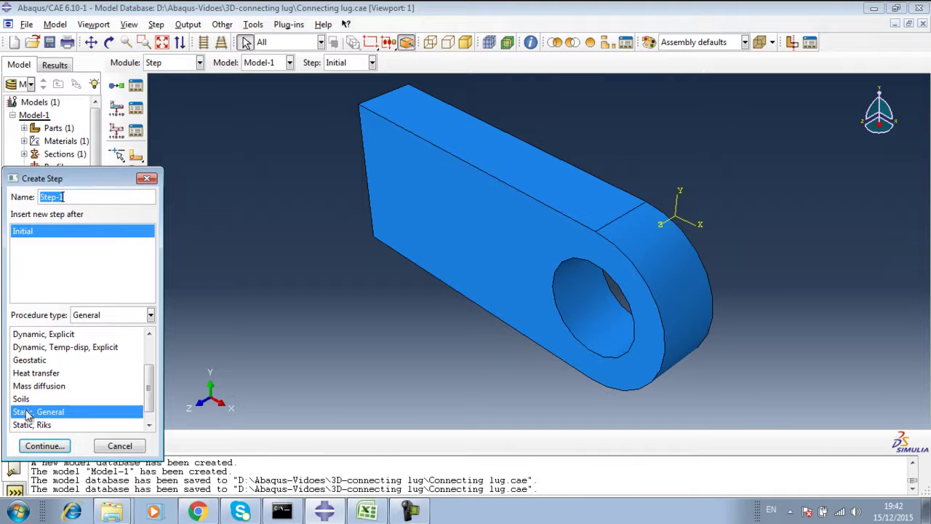
pyautogui.click(101, 461)
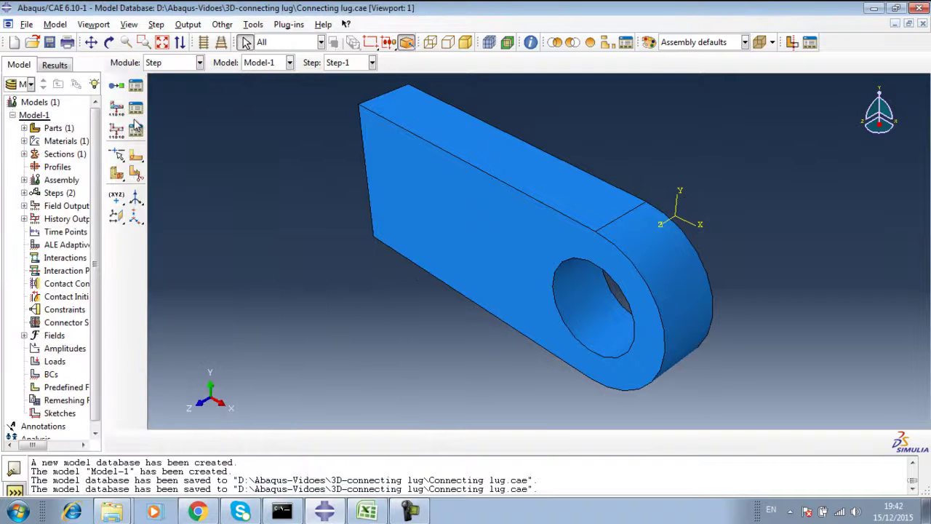
# Step: Check the connecting lug's boundary condition instructions in the Abaqus documentation in Chrome and return to Abaqus/CAE
pyautogui.click(198, 514)
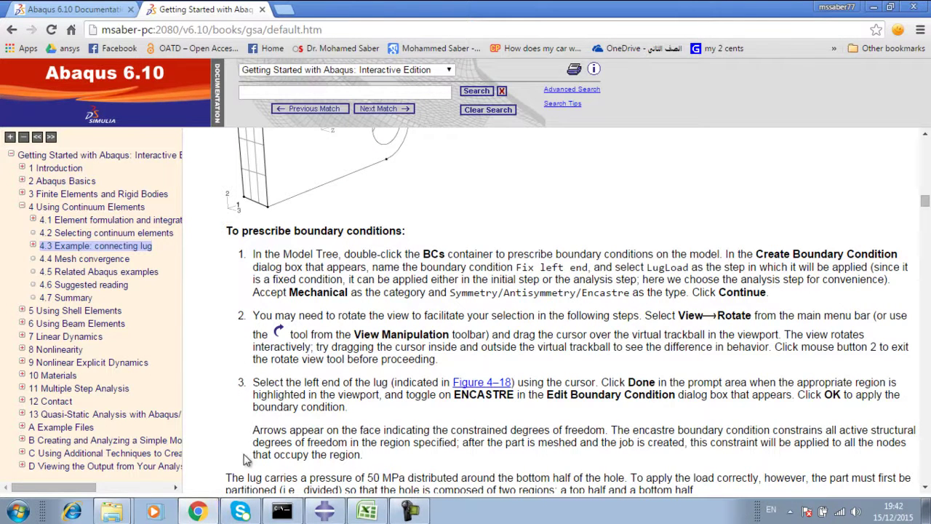
pyautogui.click(197, 512)
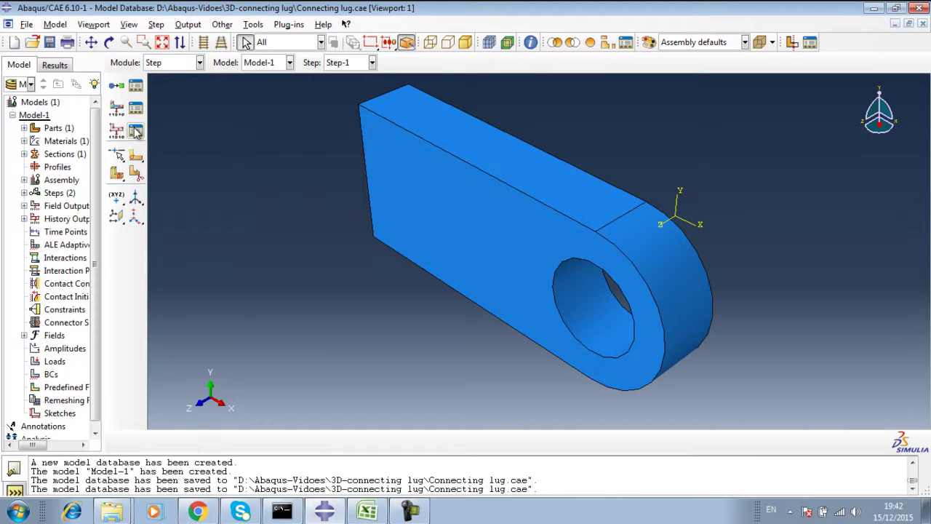
# Step: In the Load module, fix the lug's flat end face with a Symmetry/Antisymmetry/Encastre boundary condition set to ENCASTRE in the Initial step
pyautogui.click(176, 66)
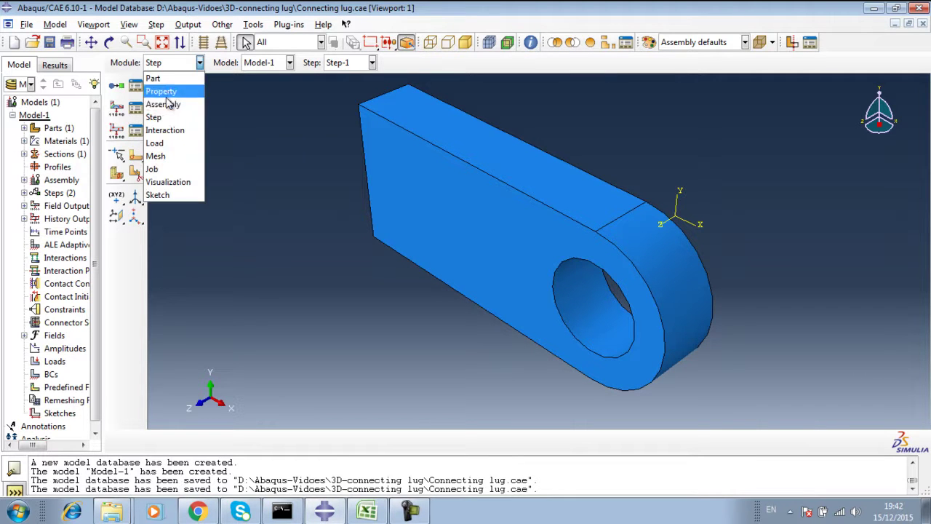
pyautogui.click(172, 144)
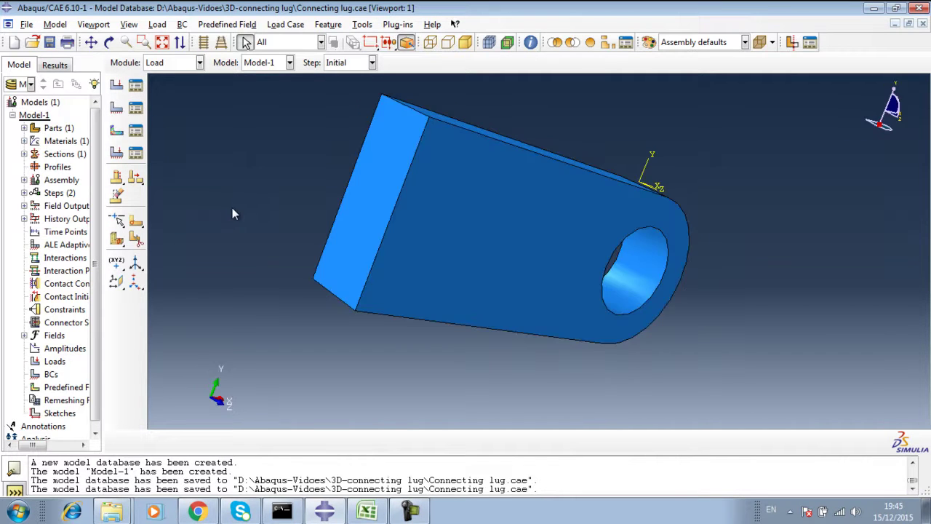
pyautogui.click(118, 109)
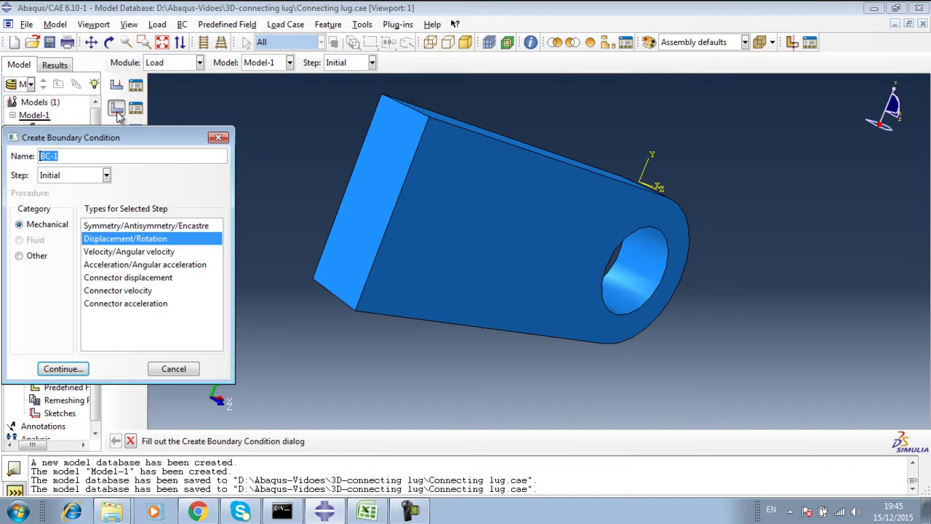
pyautogui.click(160, 226)
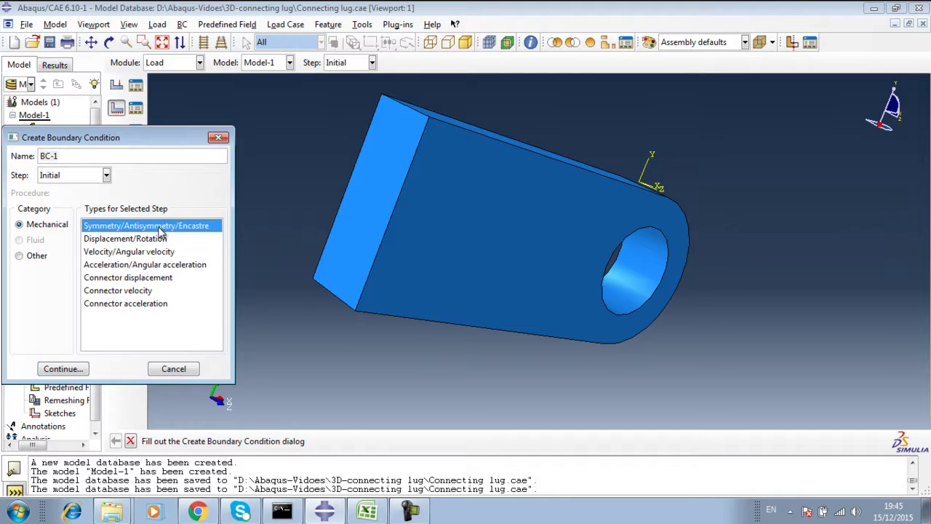
pyautogui.click(66, 370)
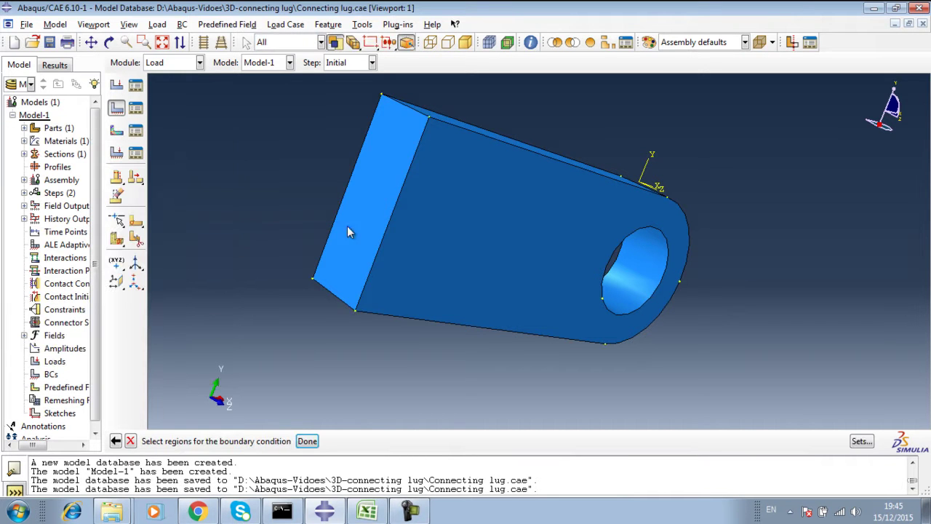
pyautogui.click(349, 230)
pyautogui.click(307, 441)
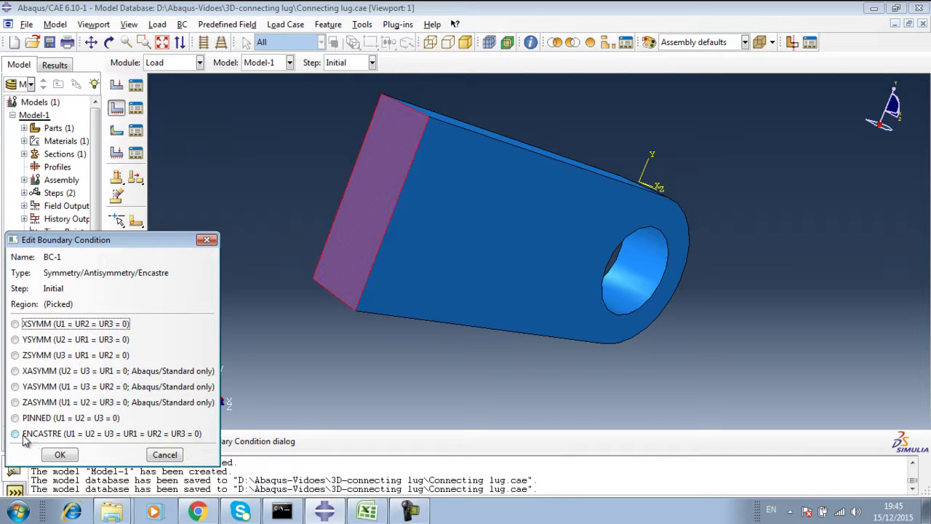
pyautogui.click(15, 434)
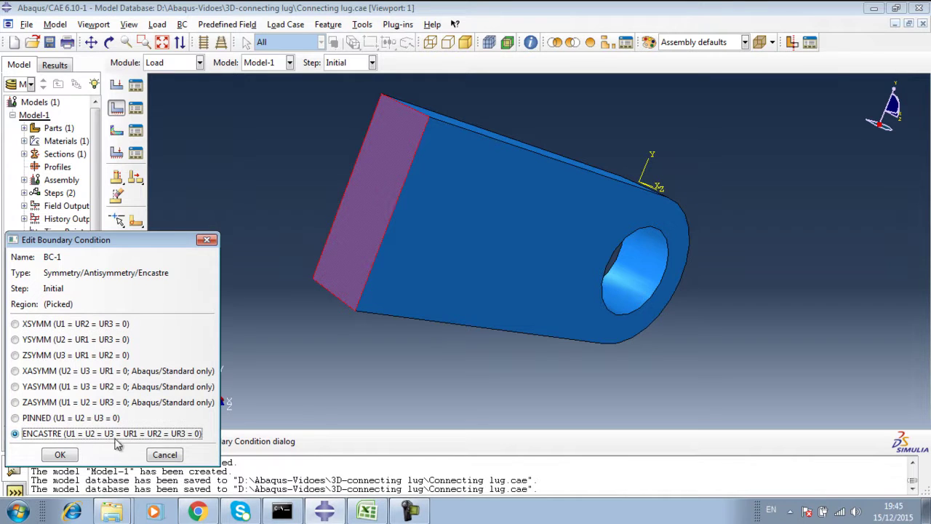
pyautogui.click(60, 455)
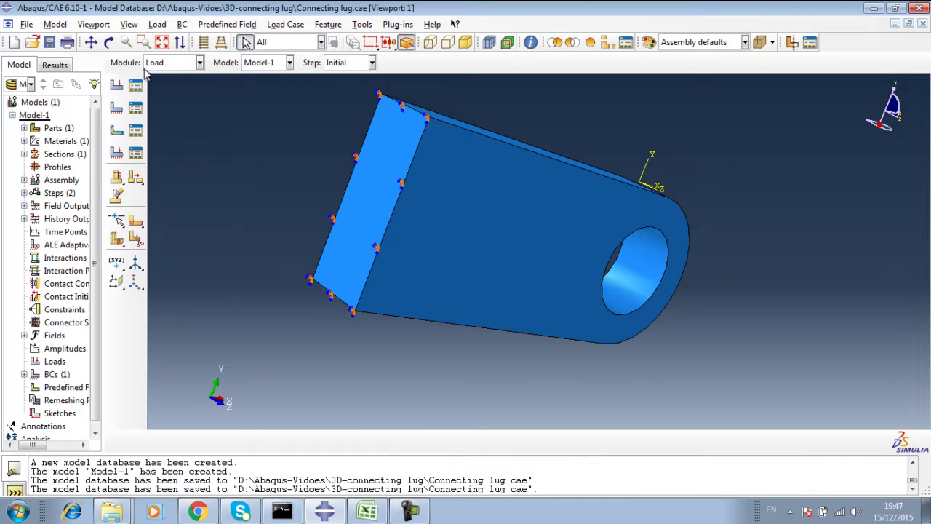
pyautogui.click(109, 42)
pyautogui.moveTo(588, 272); pyautogui.dragTo(596, 255)
pyautogui.rightClick(390, 349)
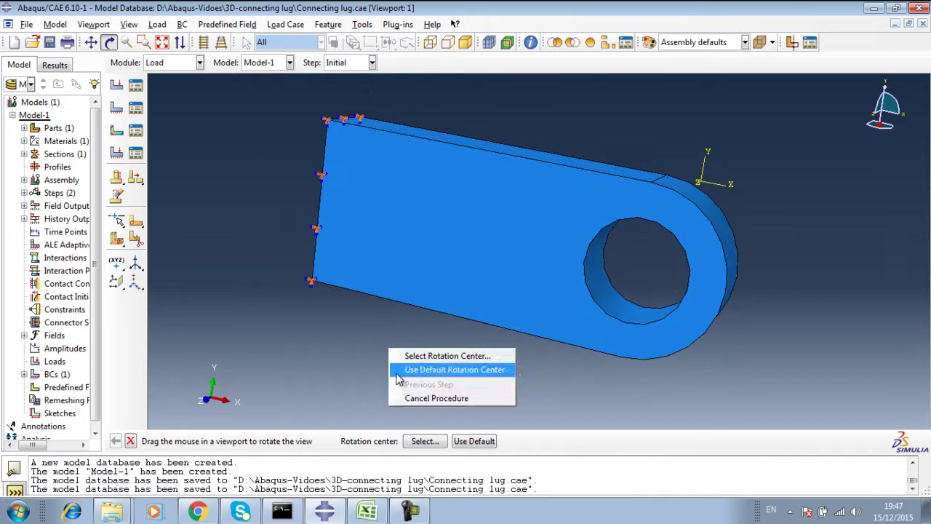
pyautogui.click(408, 400)
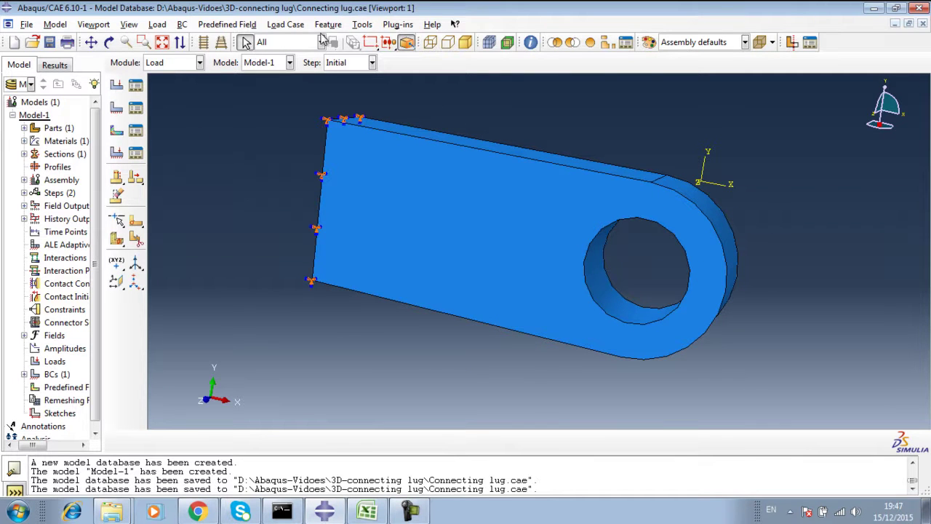
pyautogui.click(362, 24)
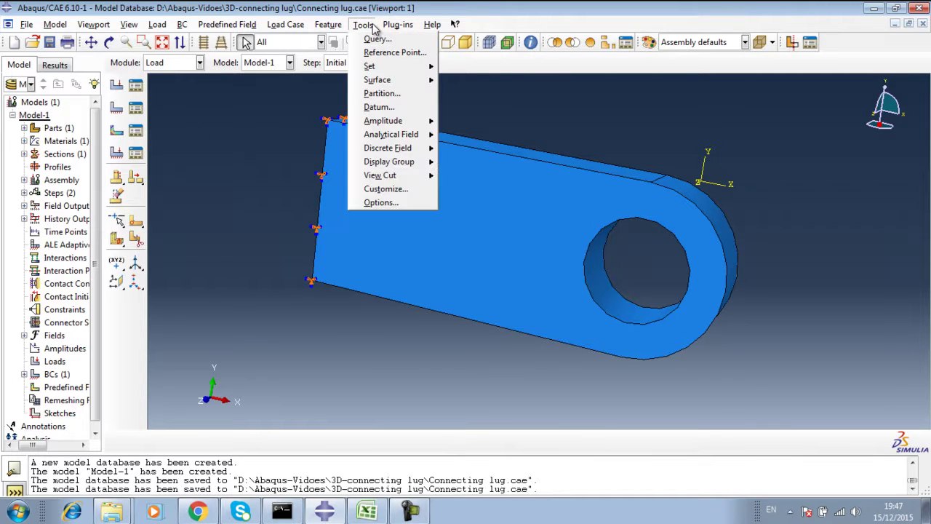
pyautogui.click(381, 94)
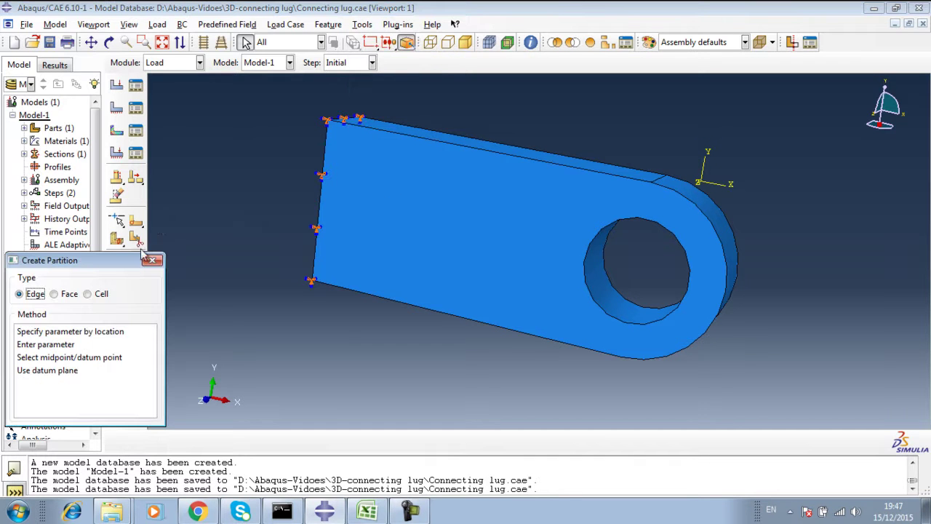
pyautogui.click(54, 293)
pyautogui.click(614, 311)
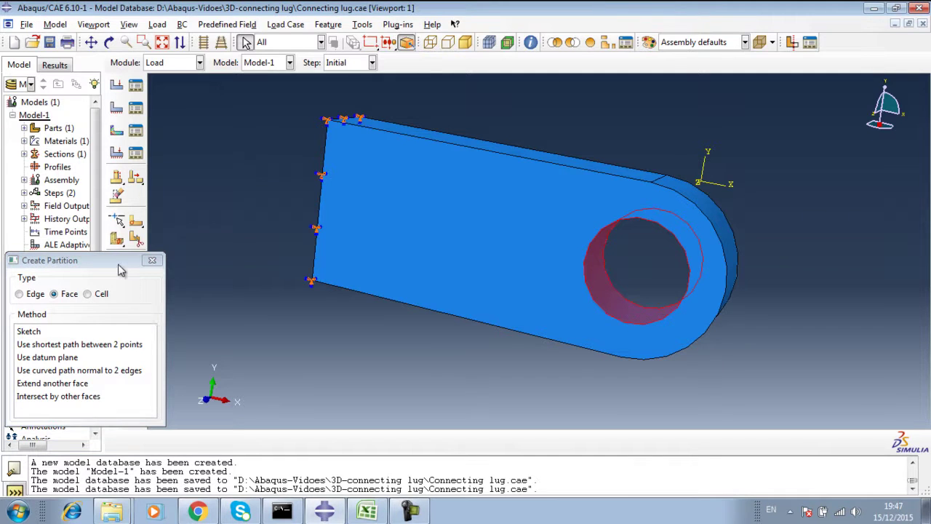
pyautogui.moveTo(116, 264); pyautogui.dragTo(143, 216)
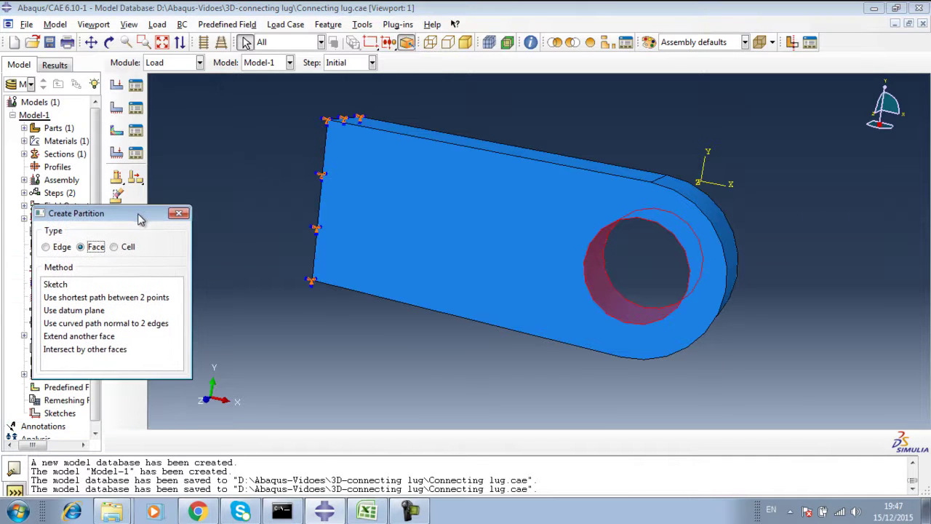
pyautogui.click(64, 285)
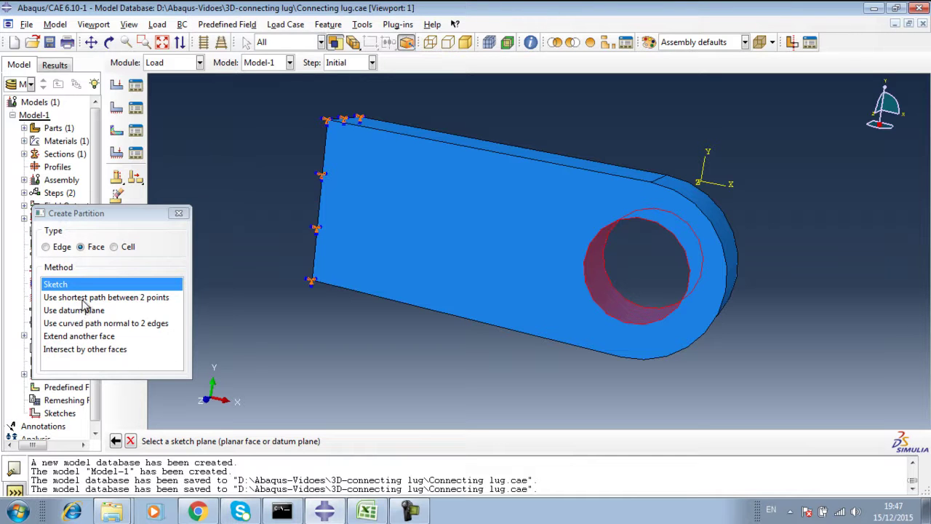
pyautogui.click(83, 299)
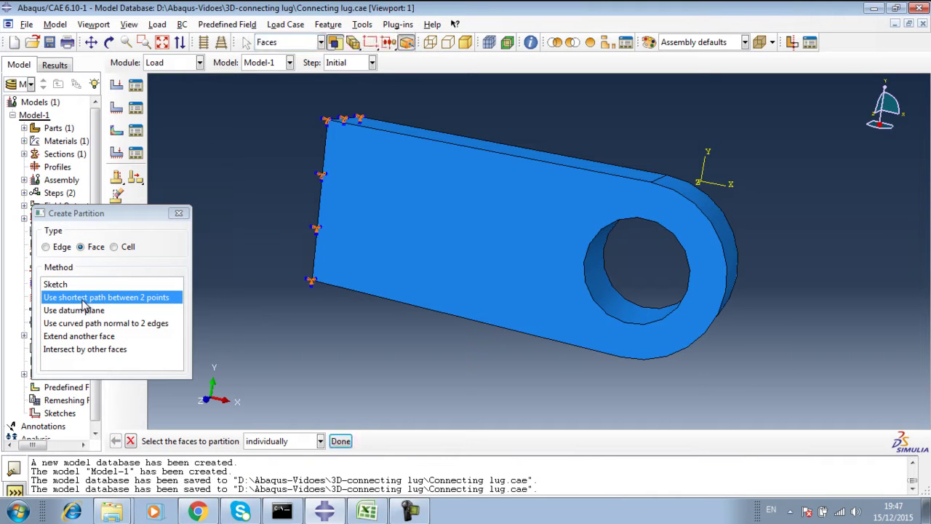
pyautogui.click(341, 442)
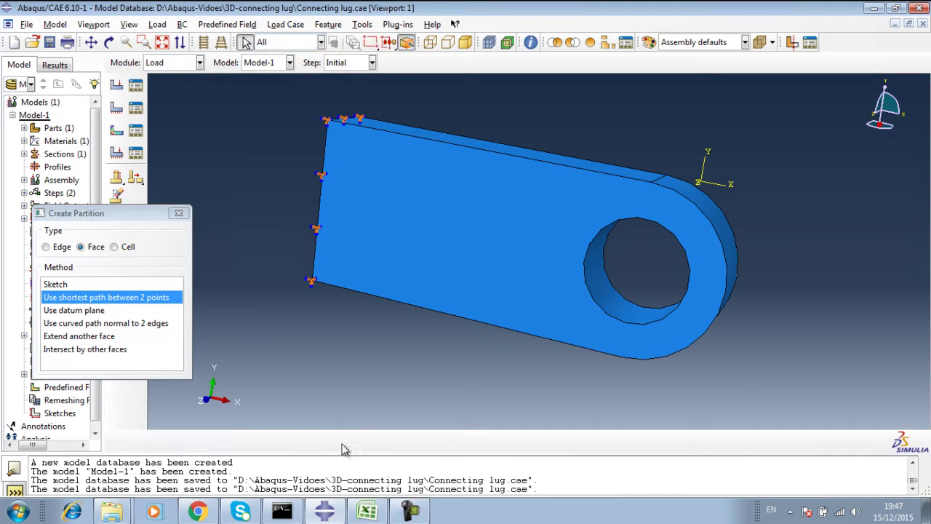
pyautogui.click(136, 298)
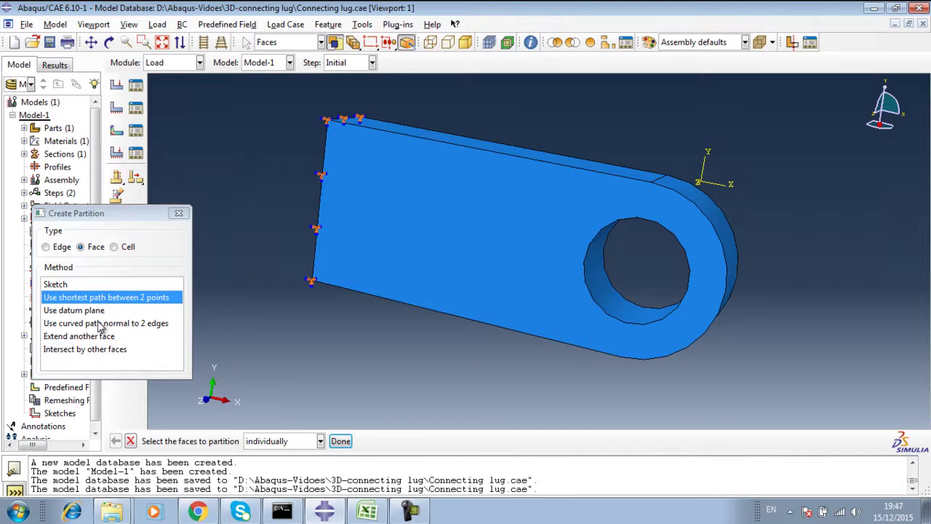
pyautogui.click(96, 349)
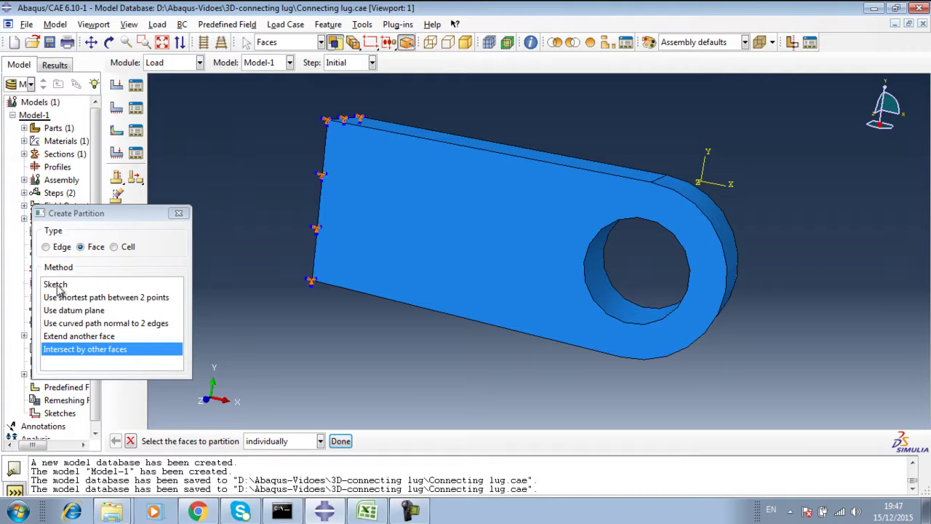
pyautogui.click(64, 310)
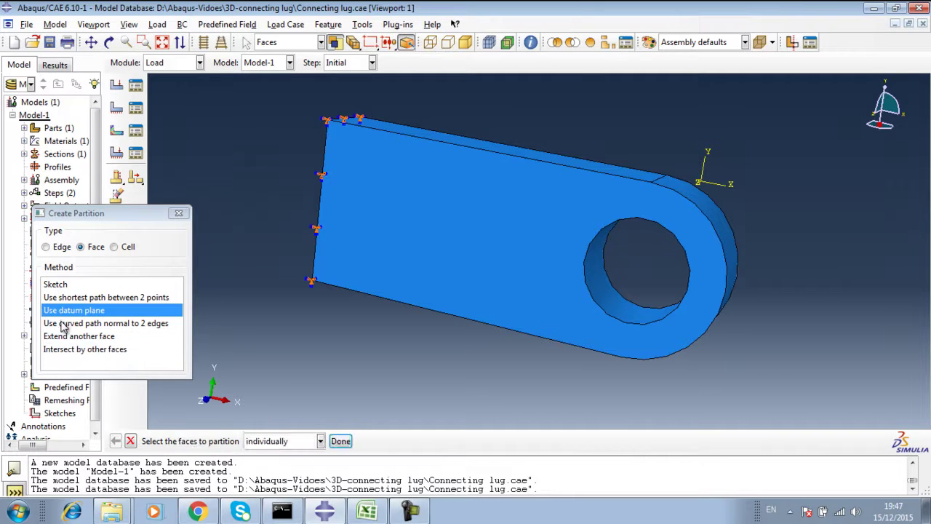
pyautogui.click(62, 324)
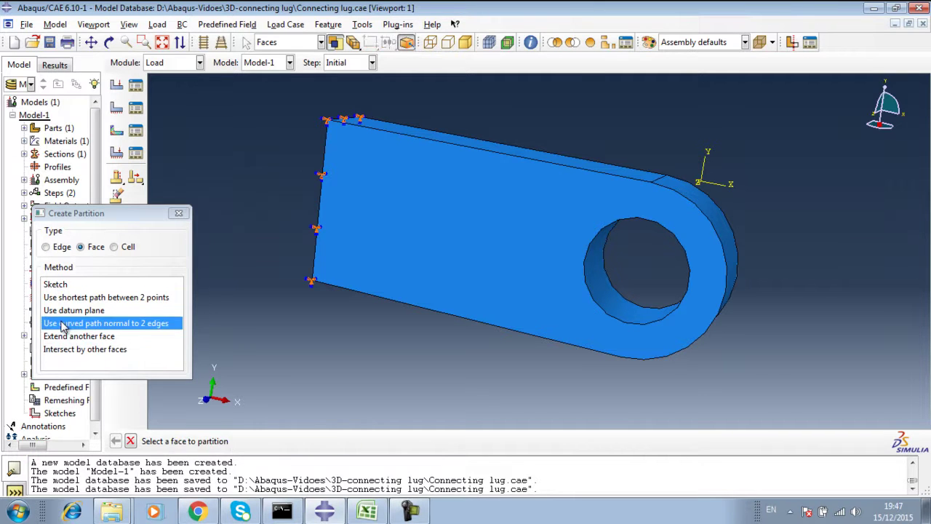
pyautogui.click(105, 339)
pyautogui.click(104, 350)
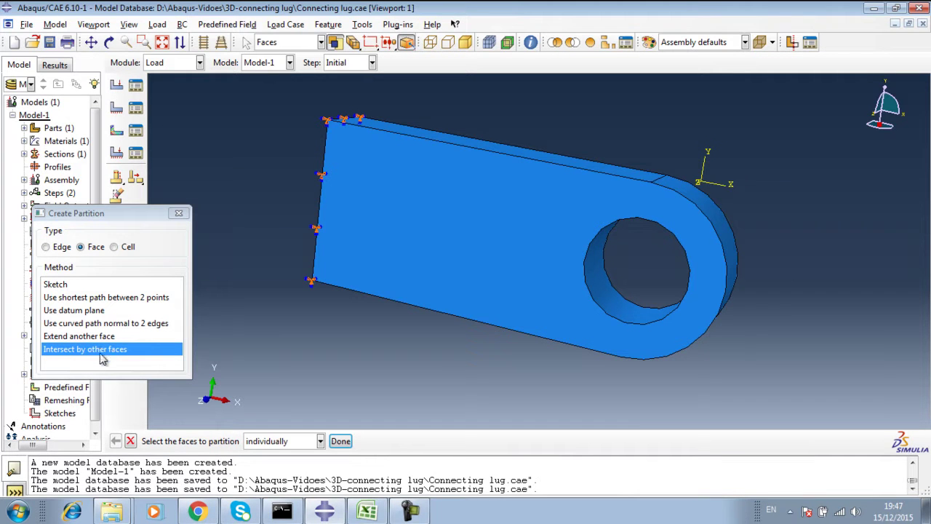
pyautogui.click(131, 441)
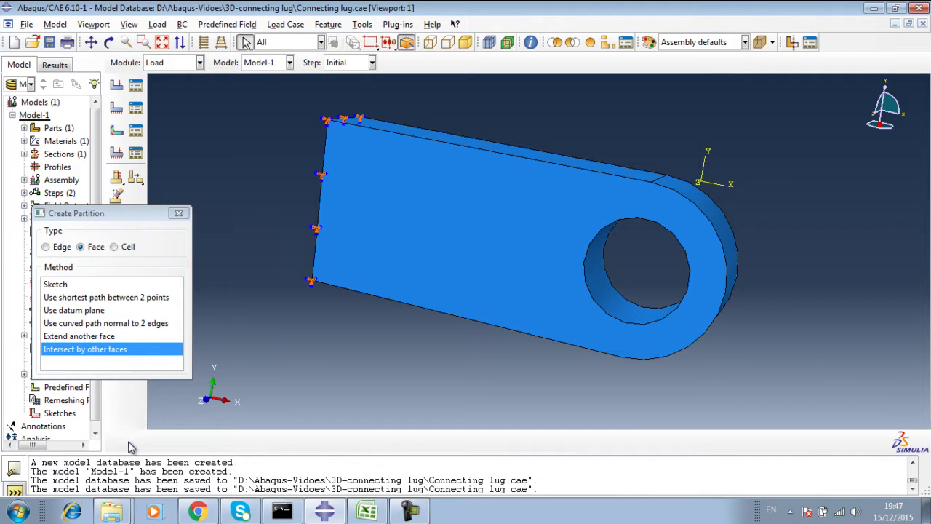
pyautogui.click(179, 213)
pyautogui.click(182, 63)
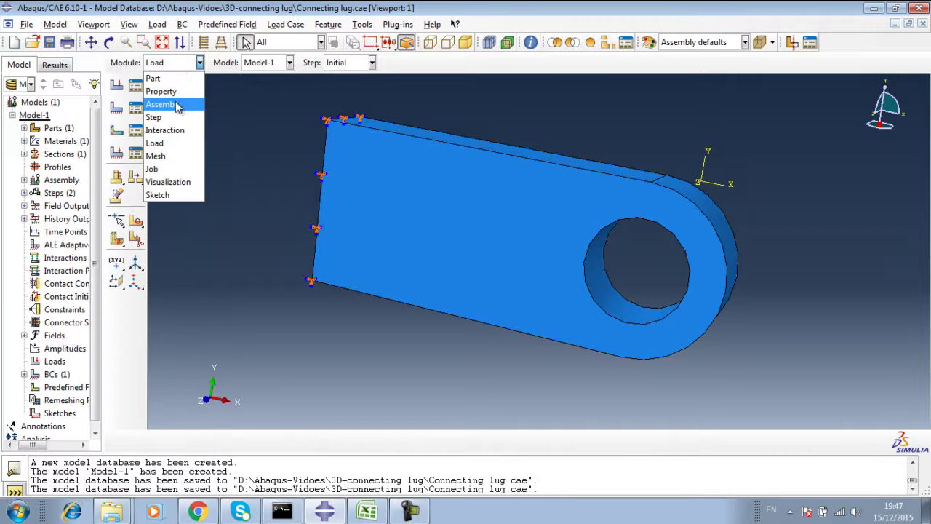
pyautogui.click(176, 102)
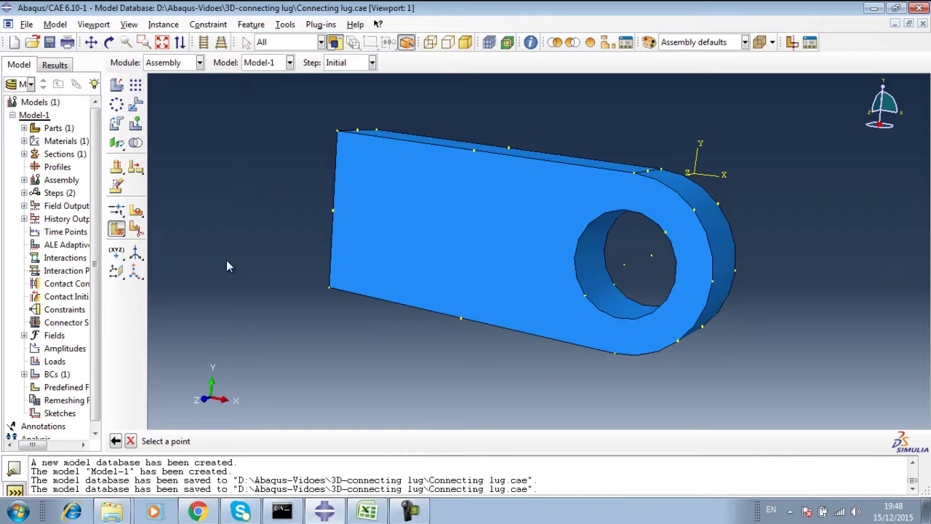
pyautogui.click(132, 440)
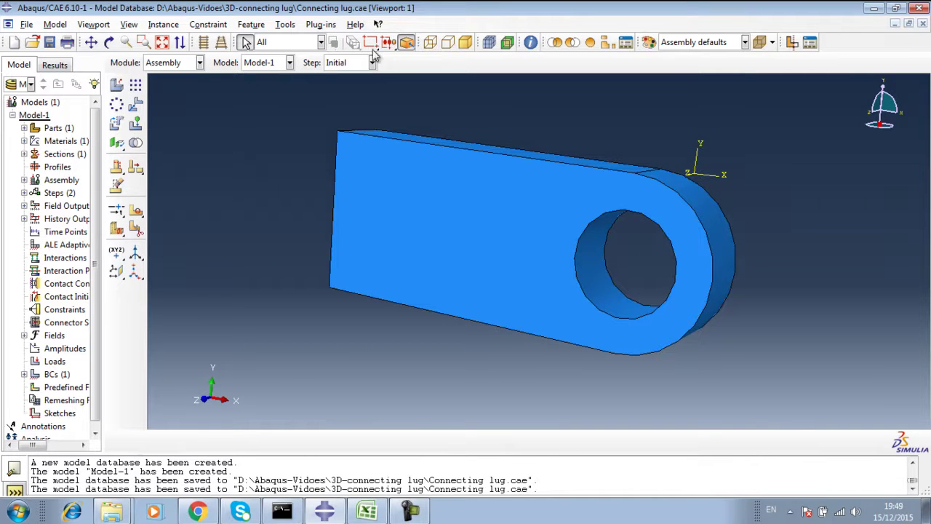
pyautogui.click(199, 63)
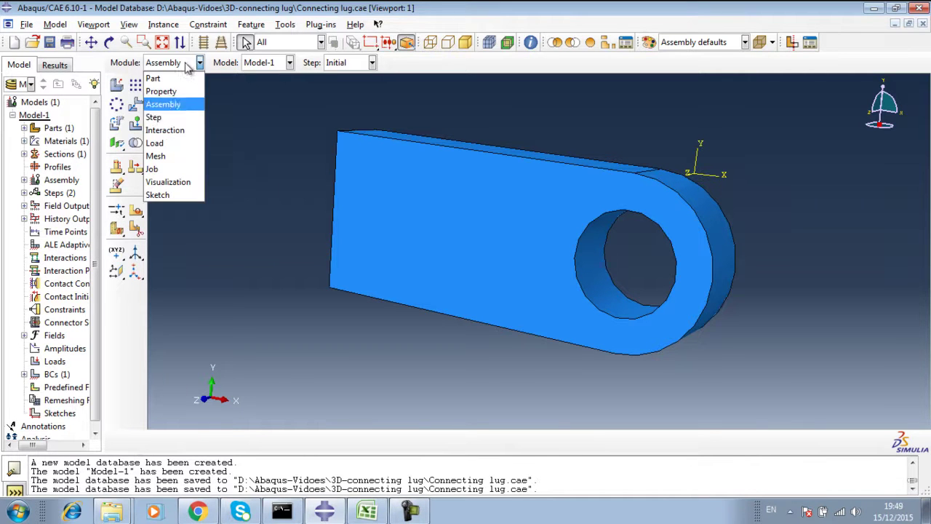
pyautogui.click(170, 146)
# Step: Partition the lug's cell with a Point & Normal cutting plane through the flat end's vertical edge midpoint, normal to that edge
pyautogui.click(362, 24)
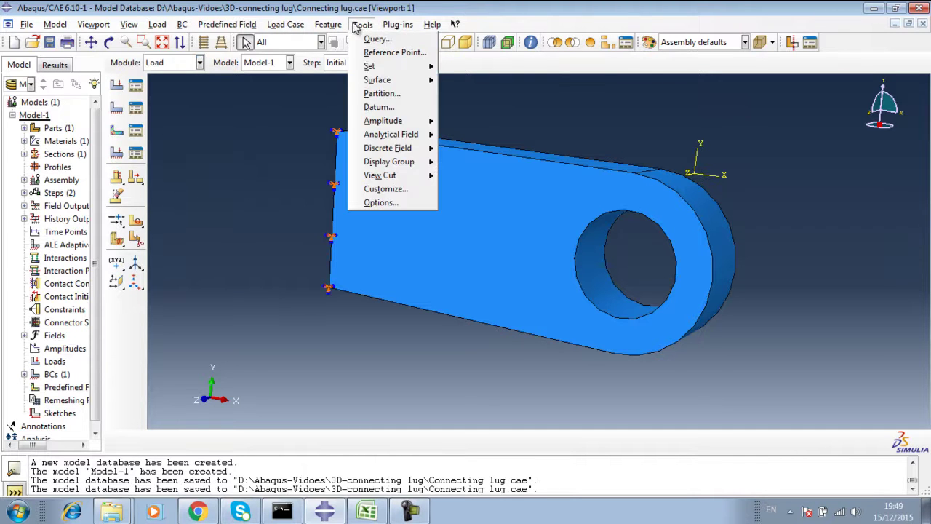
pyautogui.click(366, 98)
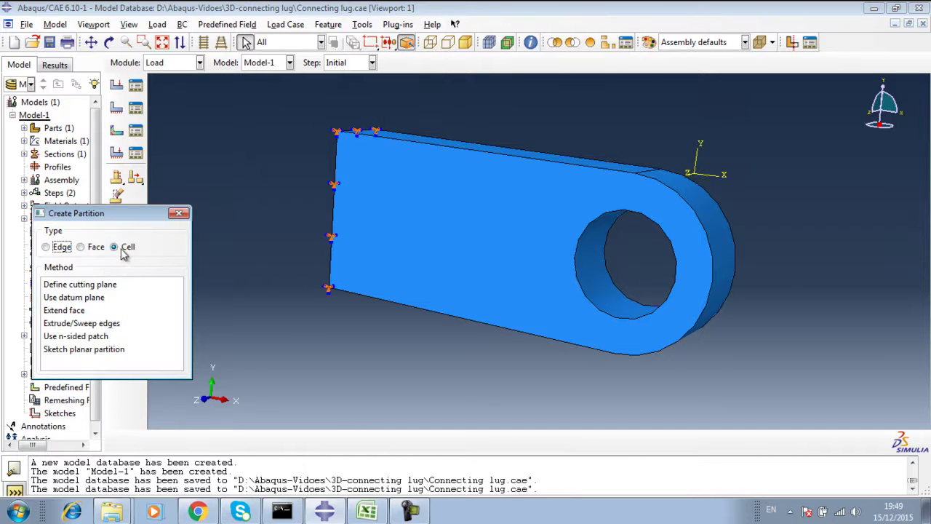
pyautogui.click(100, 285)
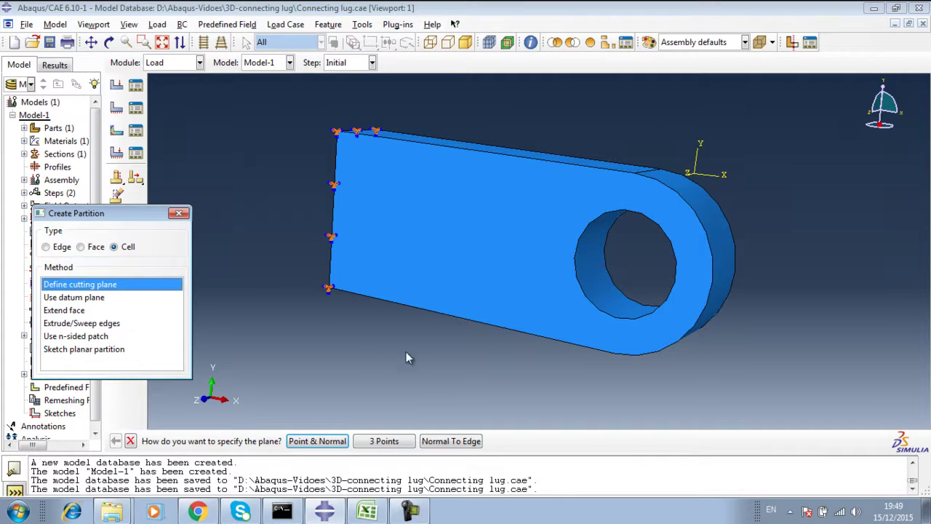
pyautogui.click(328, 441)
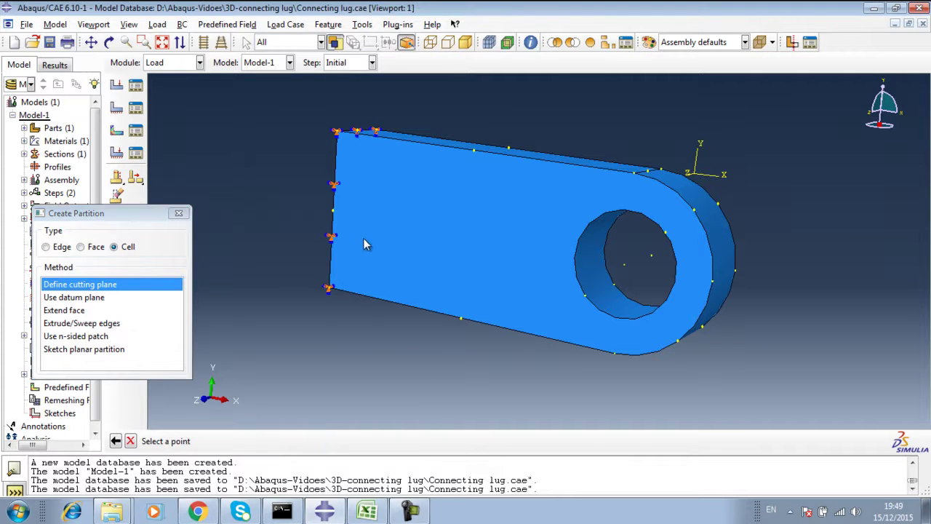
pyautogui.click(334, 212)
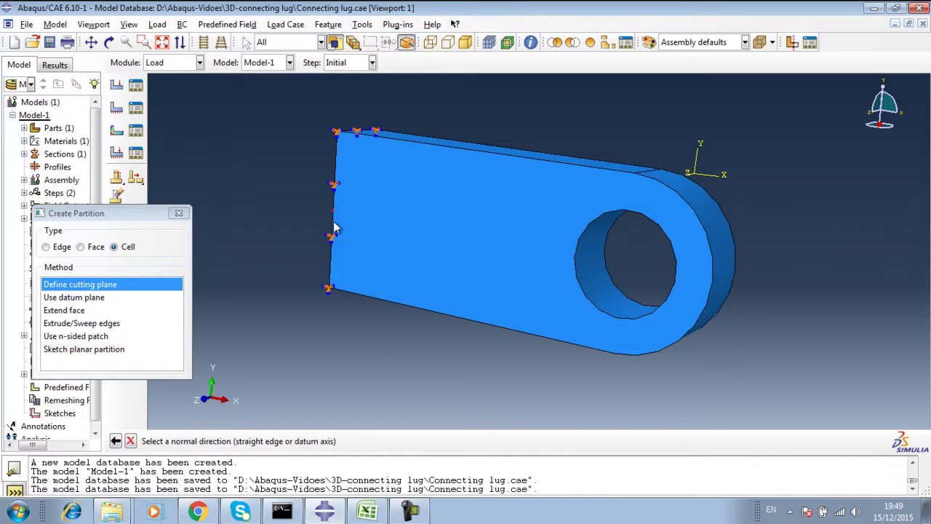
pyautogui.click(333, 227)
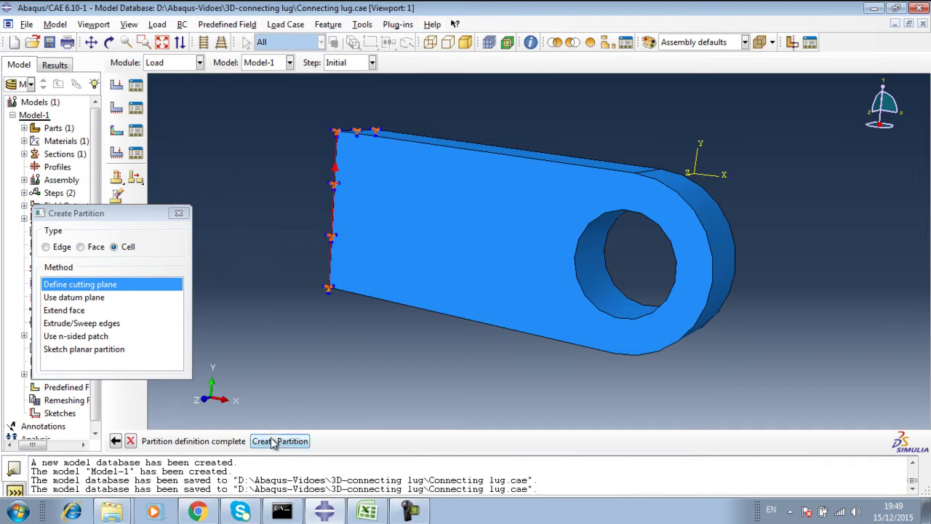
pyautogui.click(280, 441)
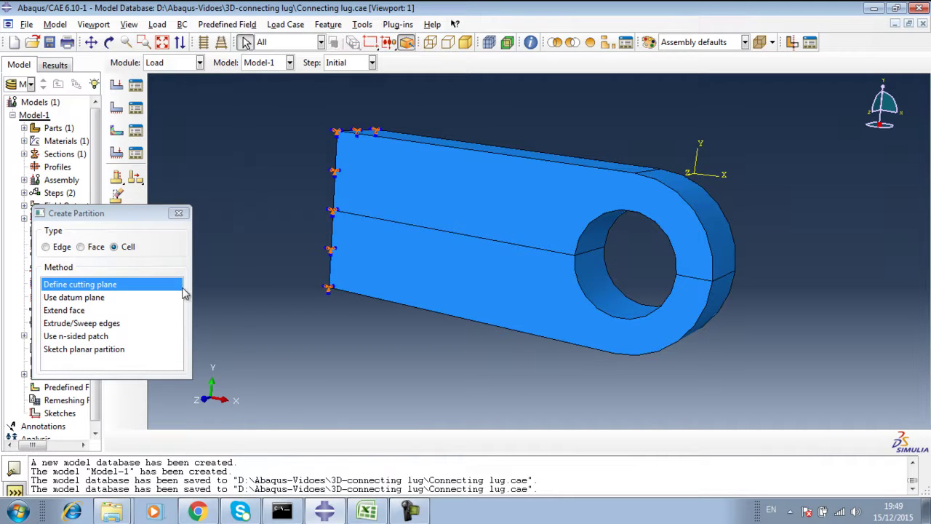
pyautogui.click(178, 213)
# Step: Create a Pressure load in Step-1 and assign it to the bottom half of the hole's inner surface
pyautogui.scroll(-3, 760, 269)
pyautogui.scroll(1, 760, 269)
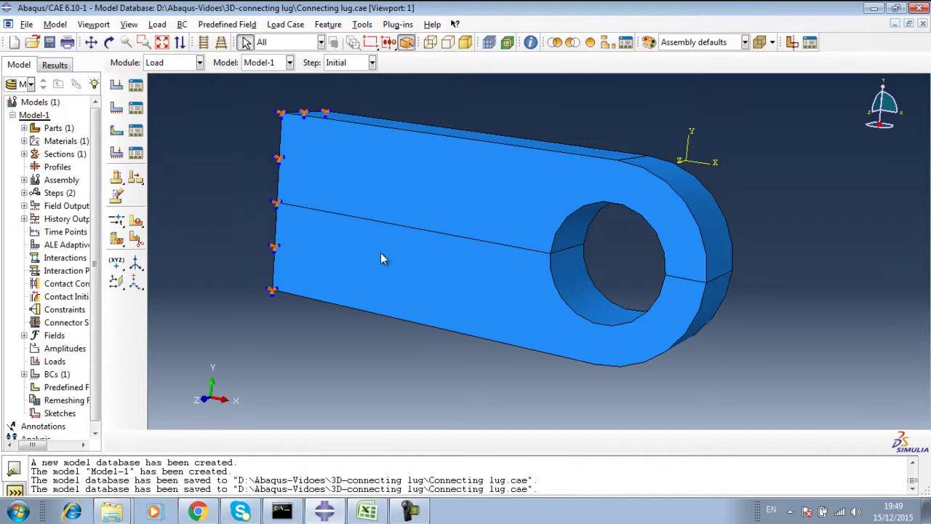
pyautogui.click(116, 84)
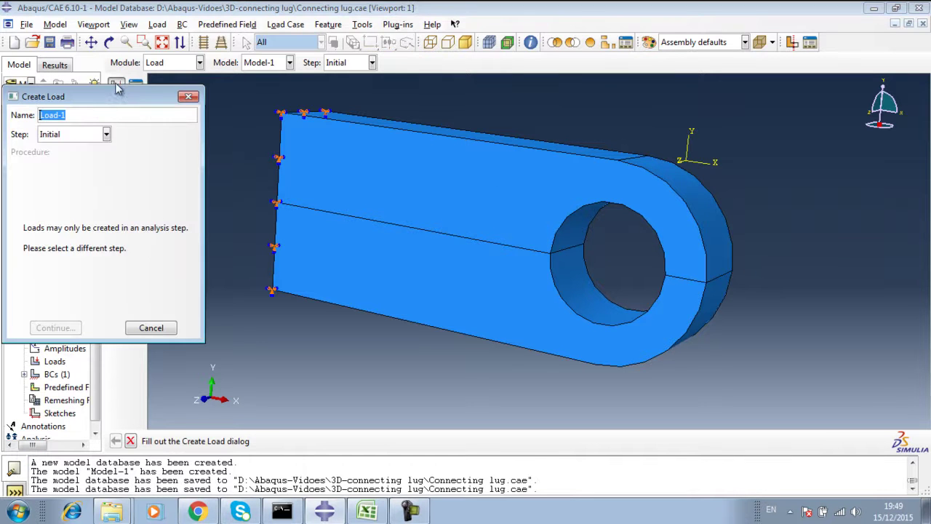
pyautogui.click(93, 138)
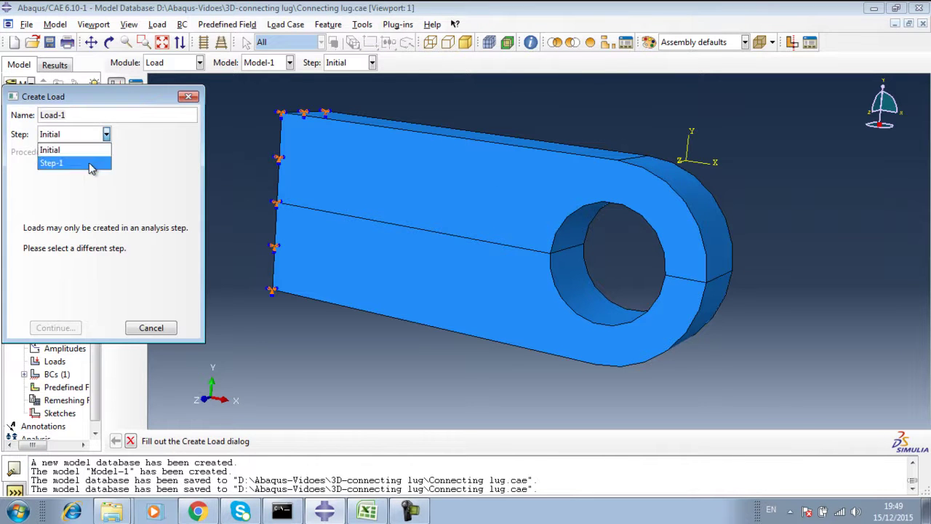
pyautogui.click(91, 164)
pyautogui.click(108, 213)
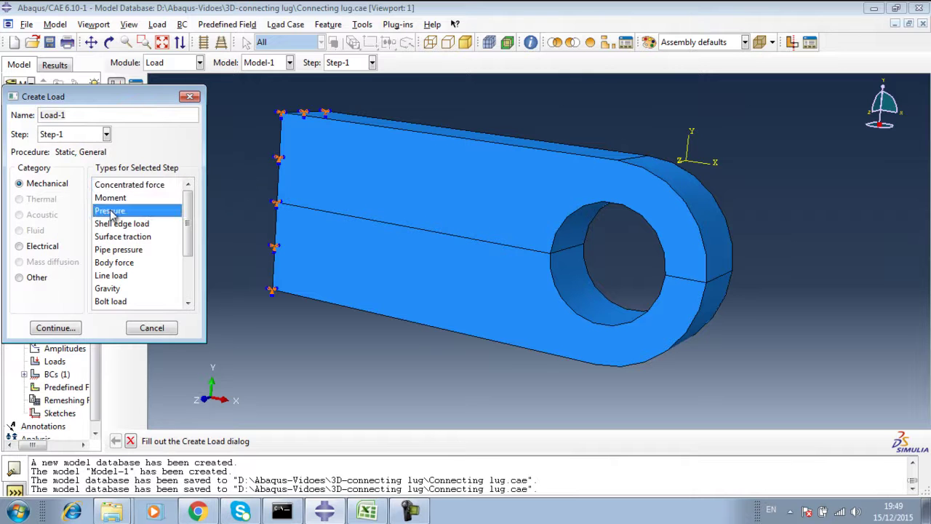
pyautogui.click(61, 327)
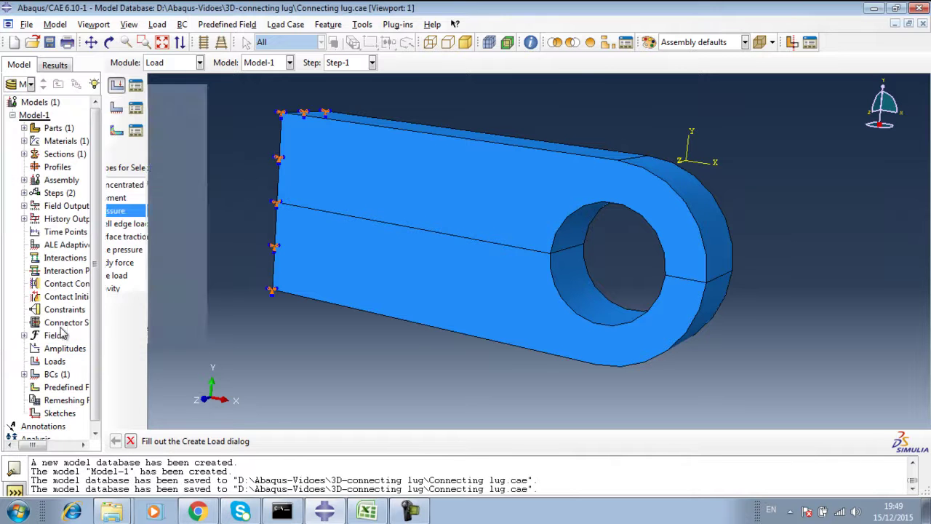
pyautogui.click(573, 294)
pyautogui.click(319, 441)
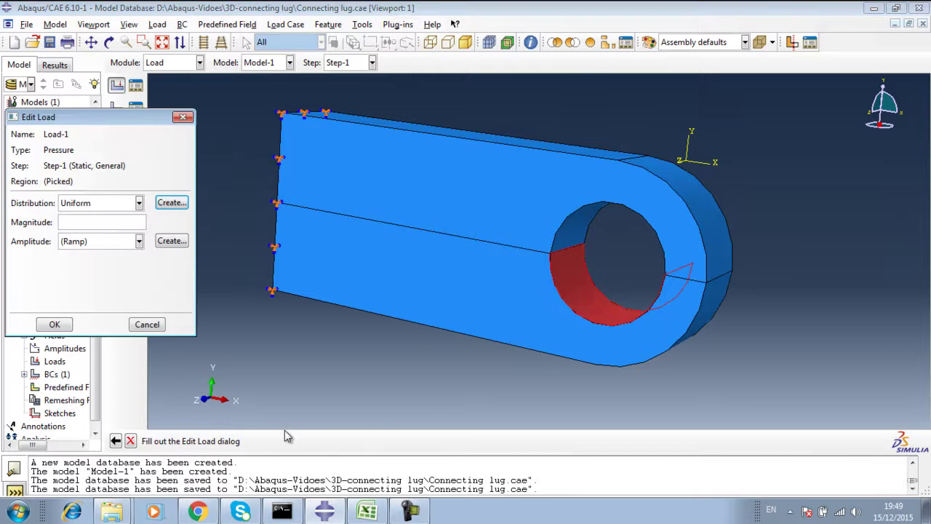
# Step: Check the pressure value in the Abaqus documentation in Chrome, return to Abaqus/CAE and apply the uniform pressure with magnitude 5e7
pyautogui.click(197, 511)
pyautogui.scroll(3, 362, 327)
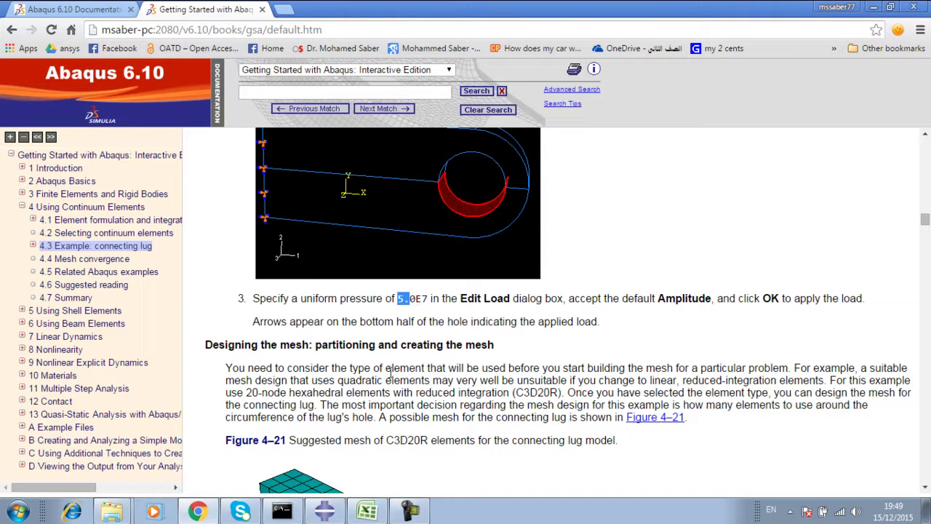
pyautogui.click(326, 511)
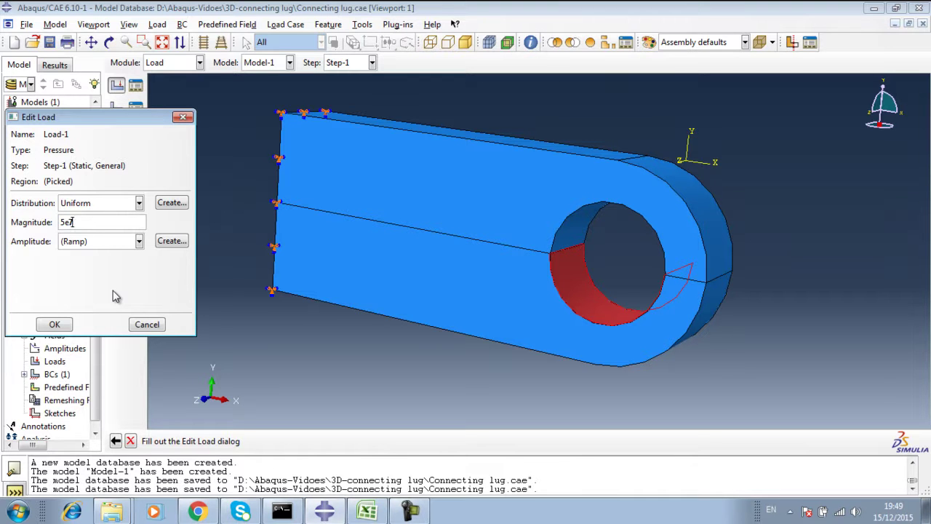
pyautogui.click(55, 326)
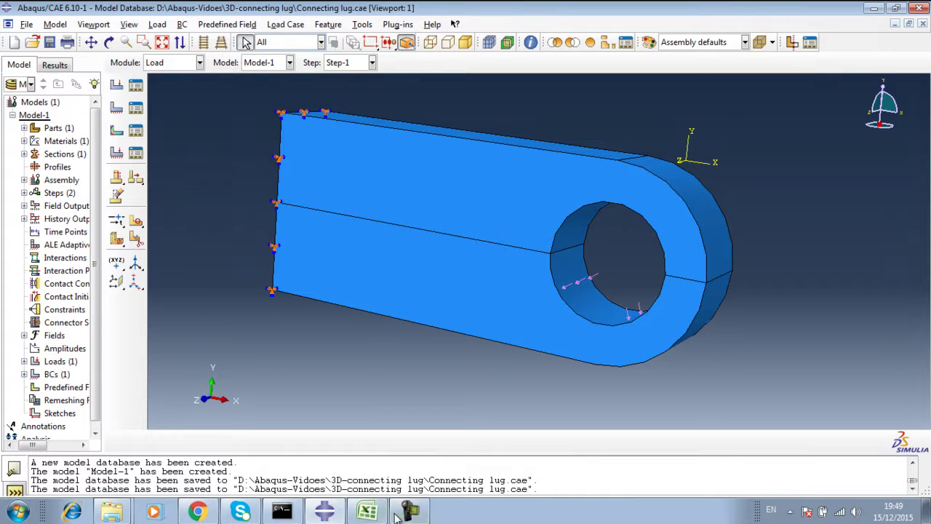
# Step: In the Mesh module, create a datum point offset 0.075 in X from the front bottom corner of the lug's flat end
pyautogui.click(180, 65)
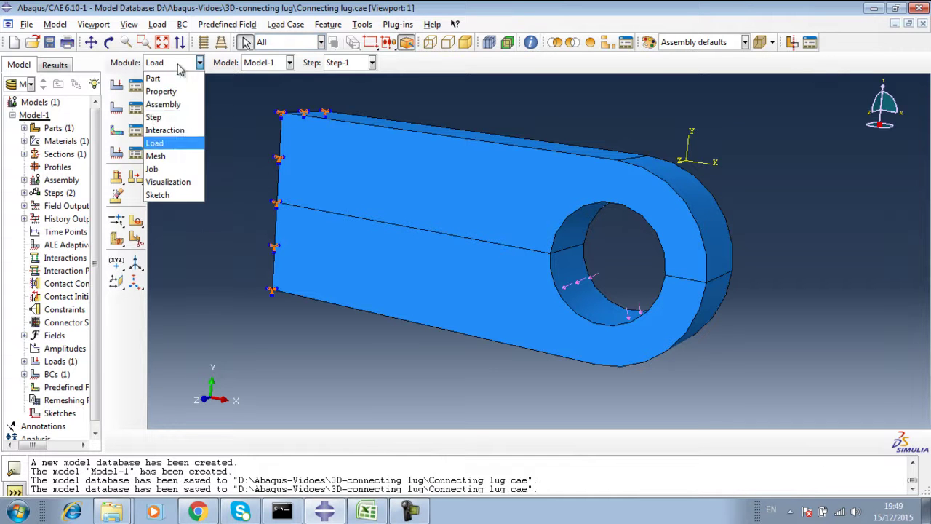
pyautogui.click(172, 155)
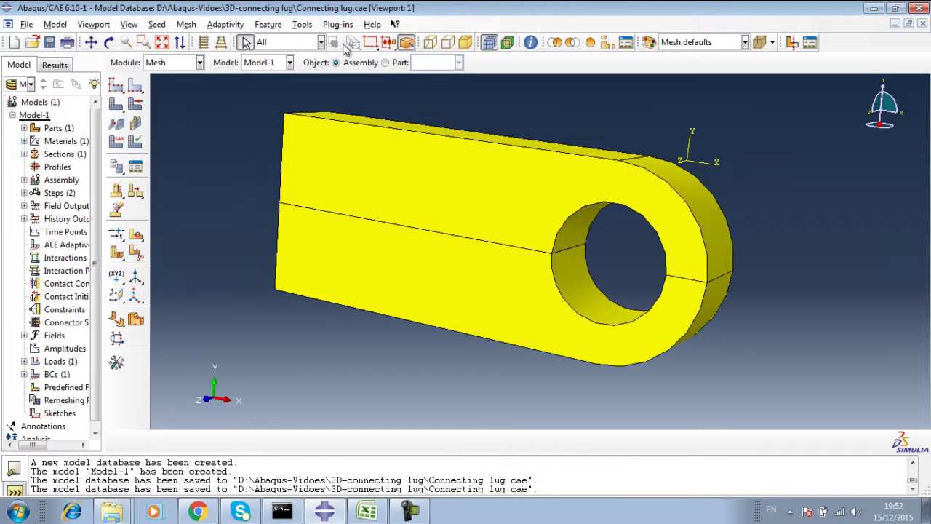
pyautogui.click(302, 24)
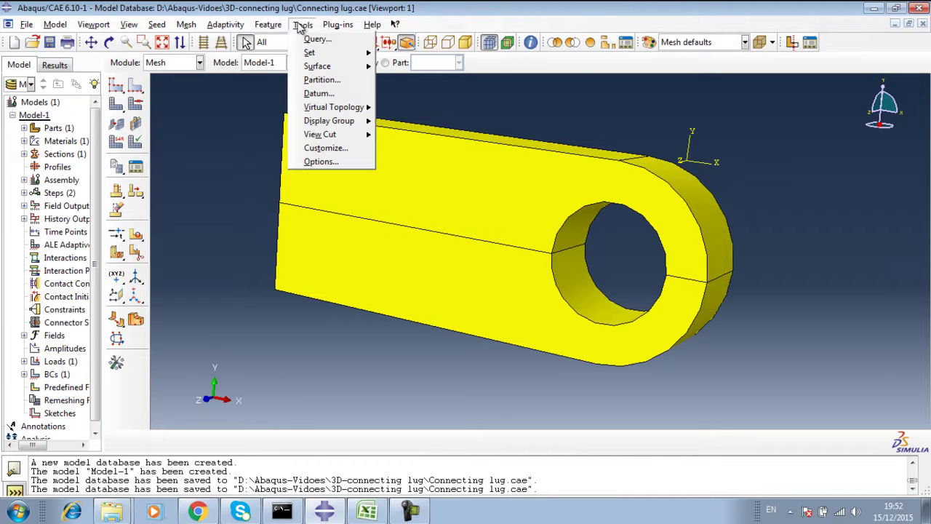
pyautogui.click(315, 93)
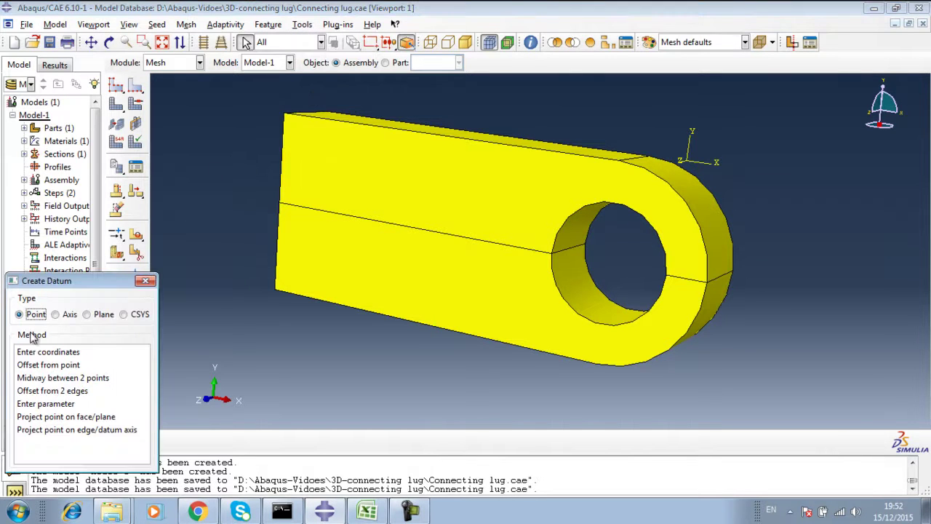
pyautogui.click(39, 367)
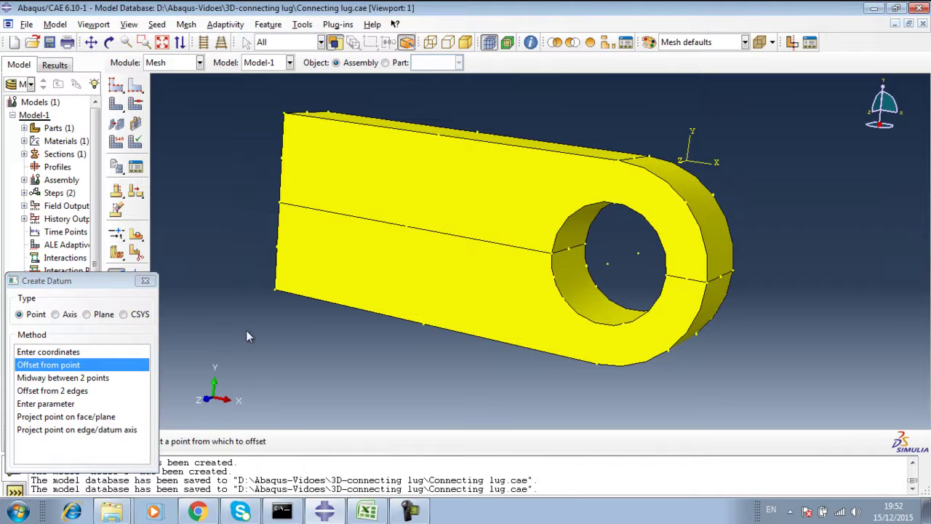
pyautogui.click(276, 291)
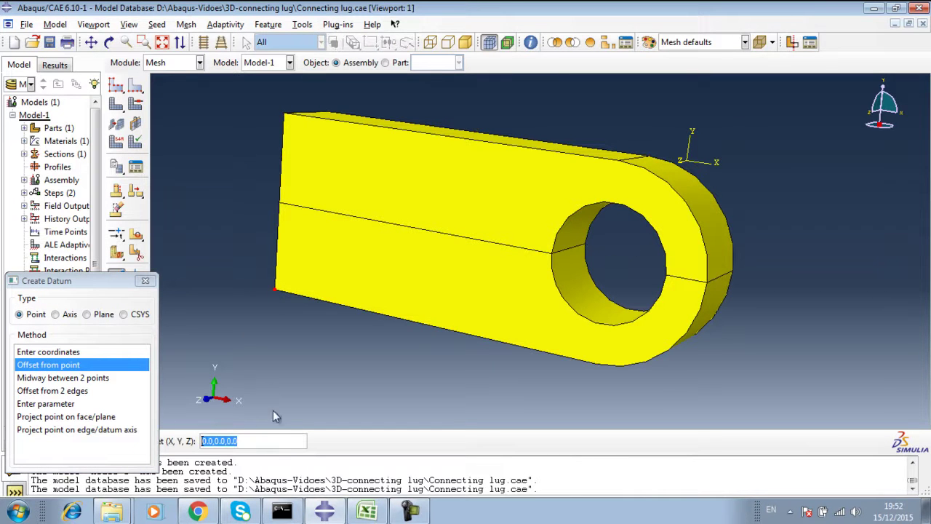
pyautogui.click(212, 442)
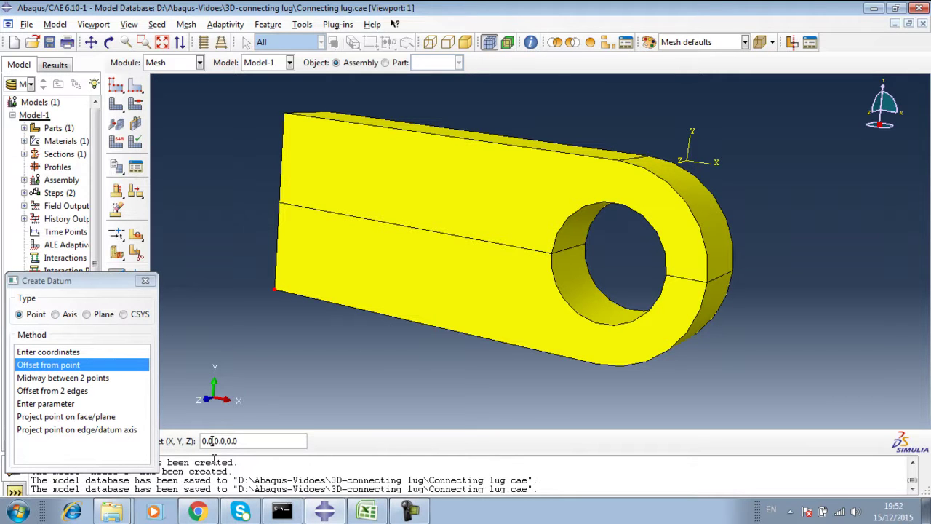
pyautogui.write('75')
pyautogui.press('Return')
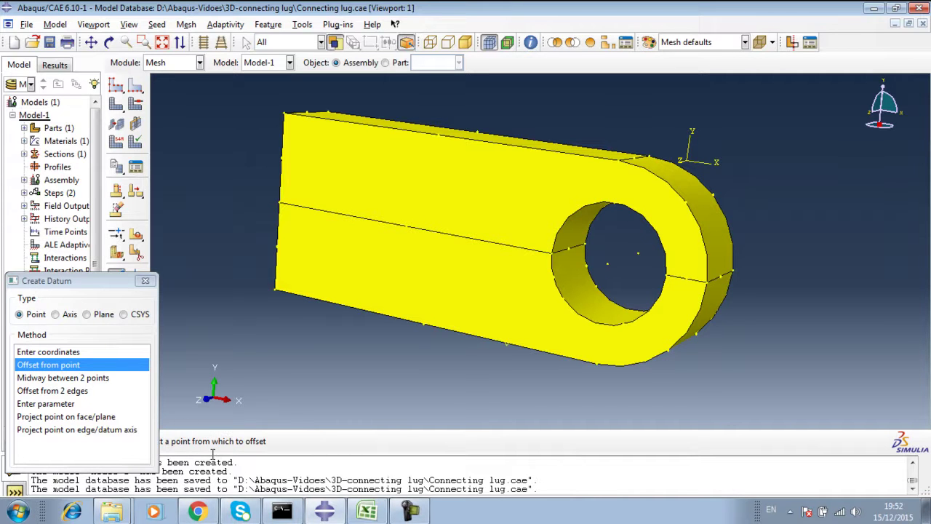
pyautogui.click(145, 280)
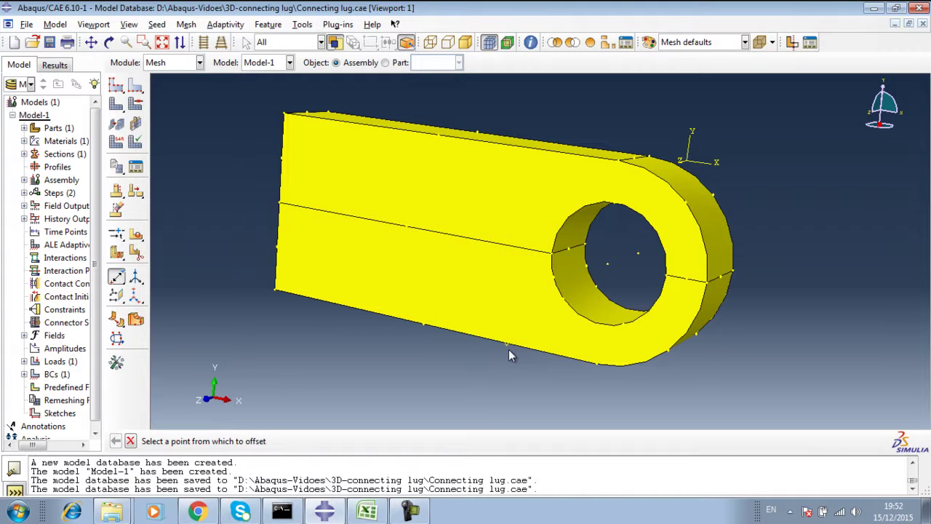
# Step: Partition all the lug's cells with a Point & Normal cutting plane through the datum point, normal to the lug's bottom edge
pyautogui.click(302, 24)
pyautogui.click(317, 78)
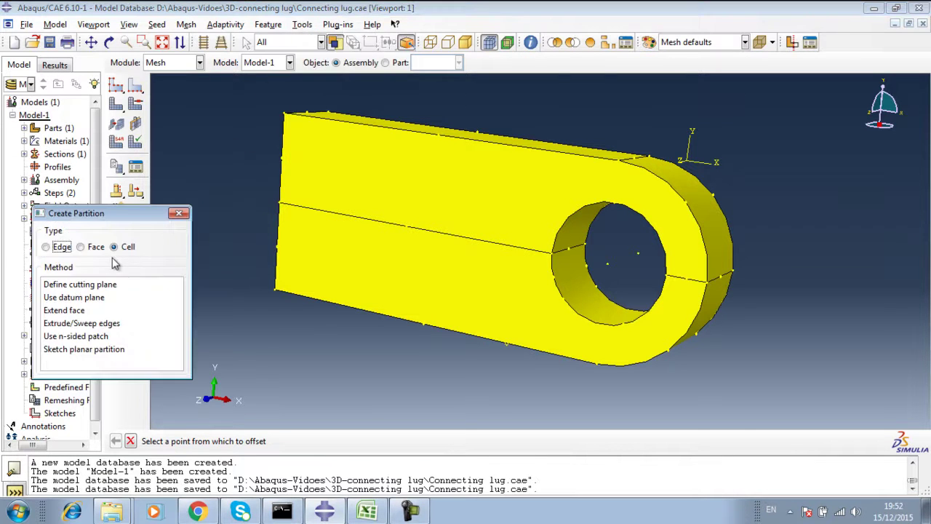
pyautogui.click(93, 286)
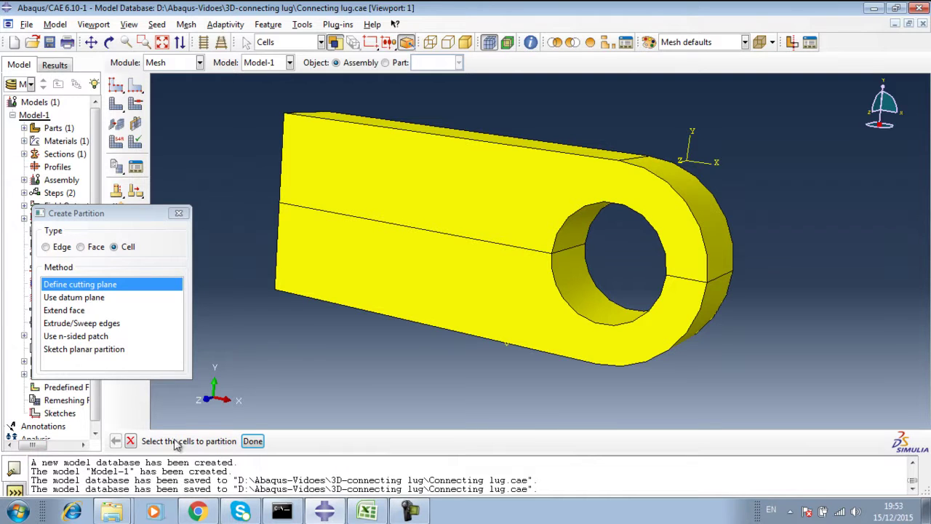
pyautogui.moveTo(411, 108); pyautogui.dragTo(402, 333)
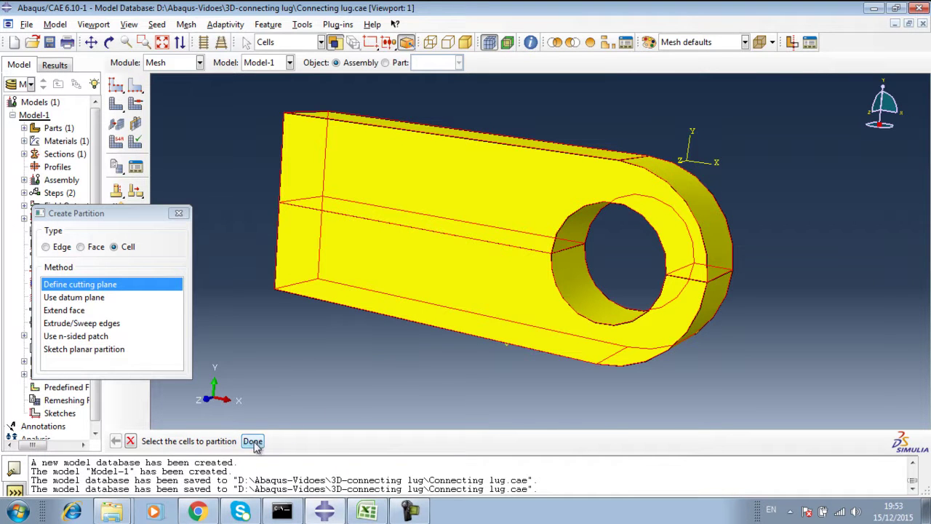
pyautogui.click(252, 441)
pyautogui.click(317, 441)
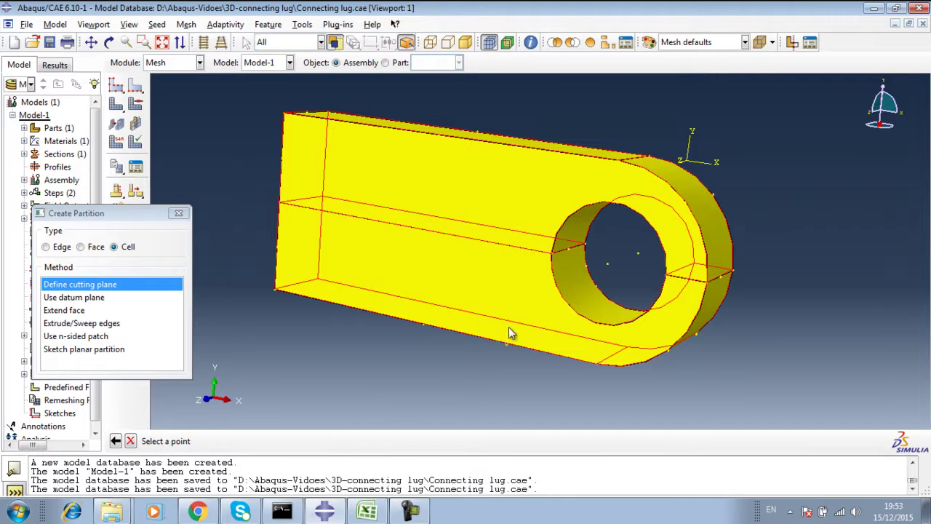
pyautogui.click(504, 345)
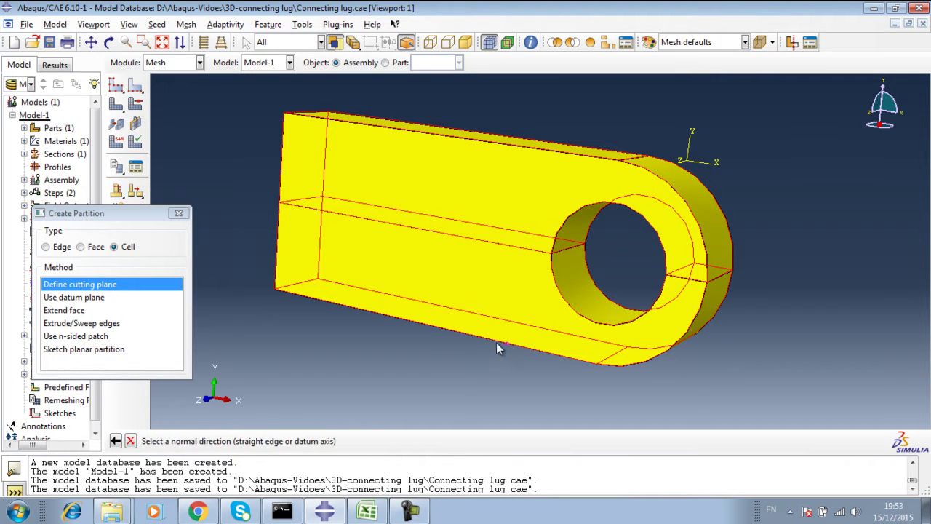
pyautogui.click(493, 340)
pyautogui.click(294, 441)
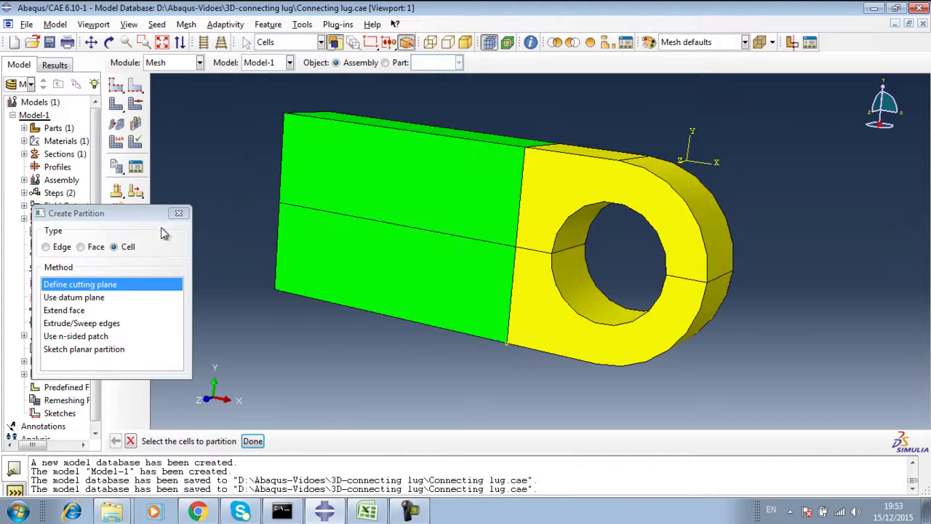
pyautogui.click(252, 441)
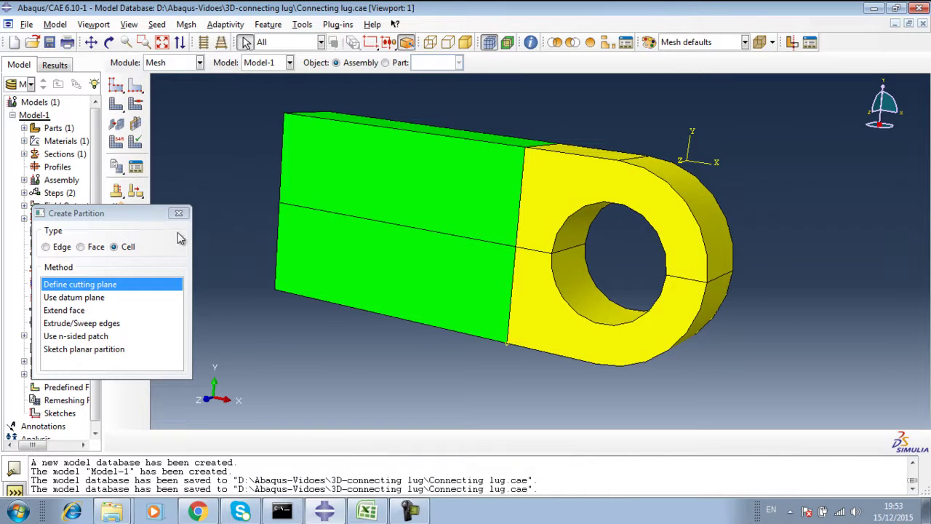
pyautogui.click(178, 213)
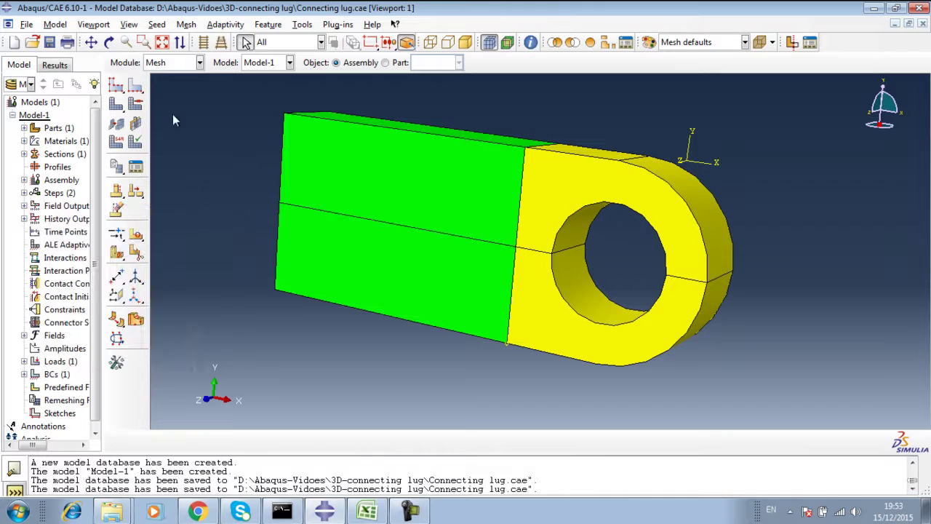
pyautogui.click(109, 42)
pyautogui.moveTo(308, 235); pyautogui.dragTo(364, 265)
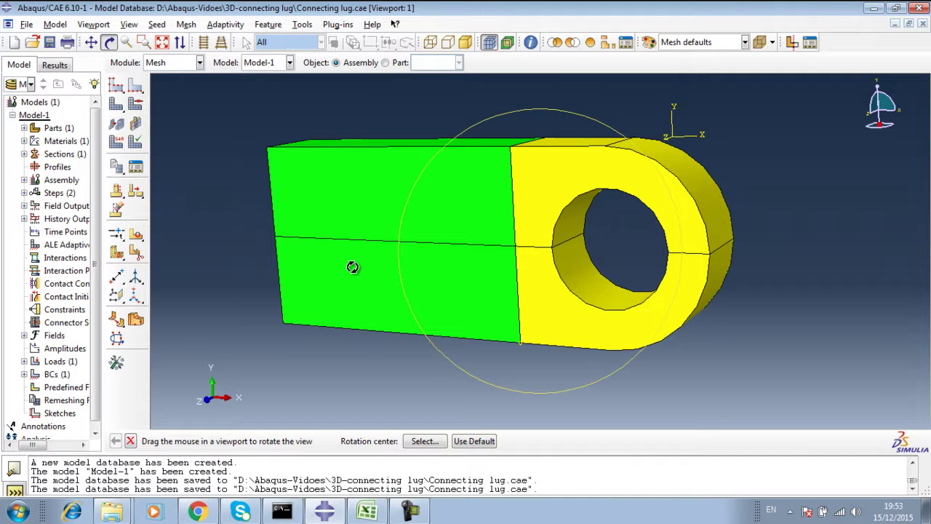
pyautogui.rightClick(243, 256)
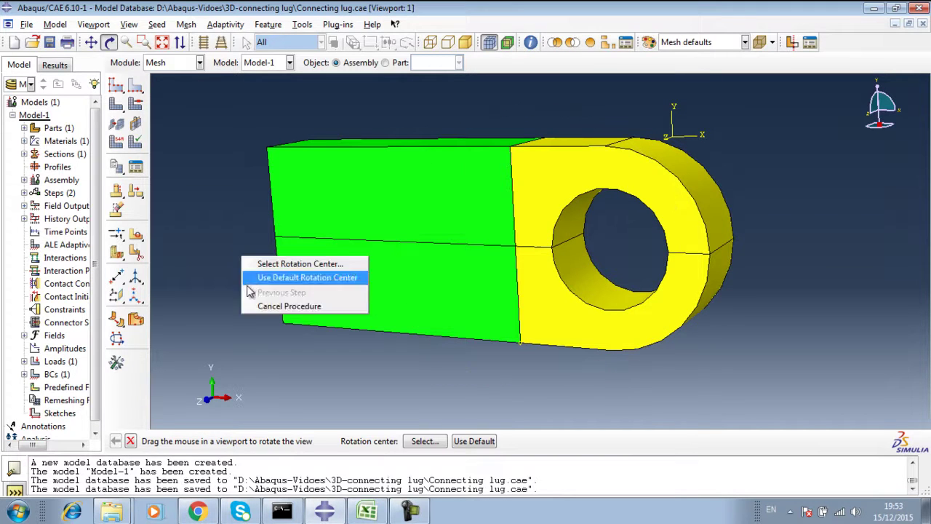
pyautogui.click(255, 307)
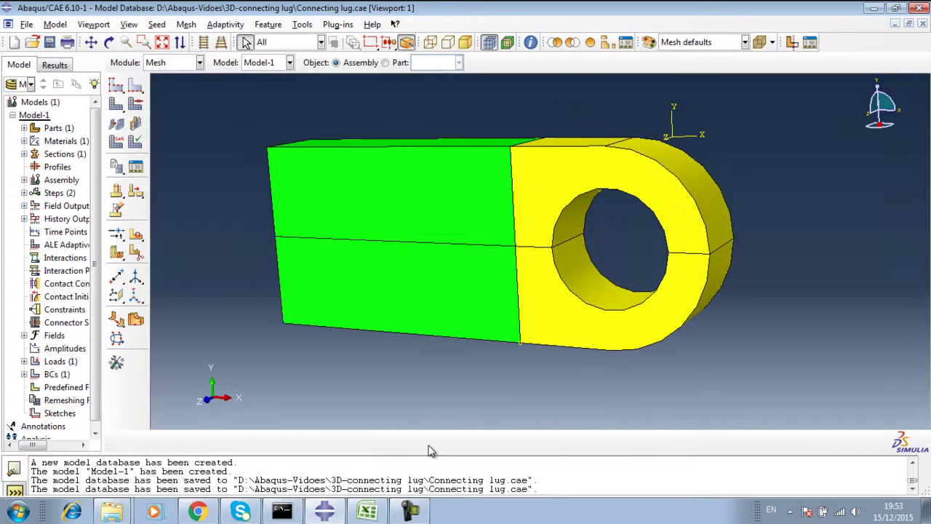
# Step: Review the global seed size, element type and meshing instructions for the connecting lug in the Abaqus documentation in Chrome
pyautogui.click(201, 512)
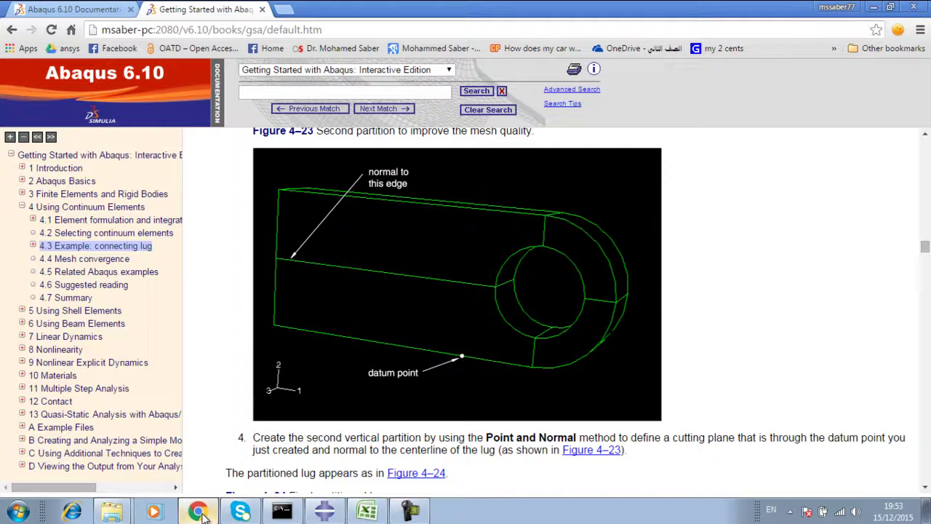
pyautogui.scroll(-8, 338, 387)
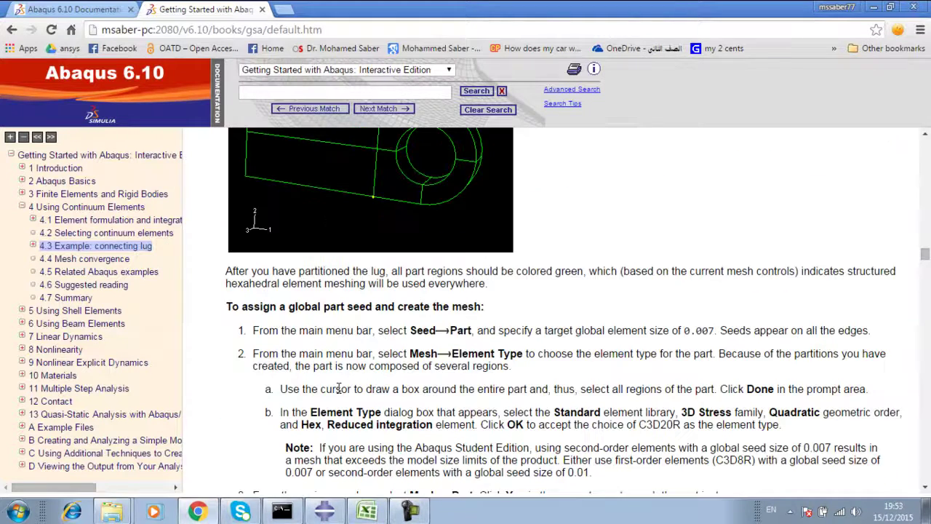
pyautogui.scroll(-2, 337, 388)
pyautogui.scroll(1, 337, 387)
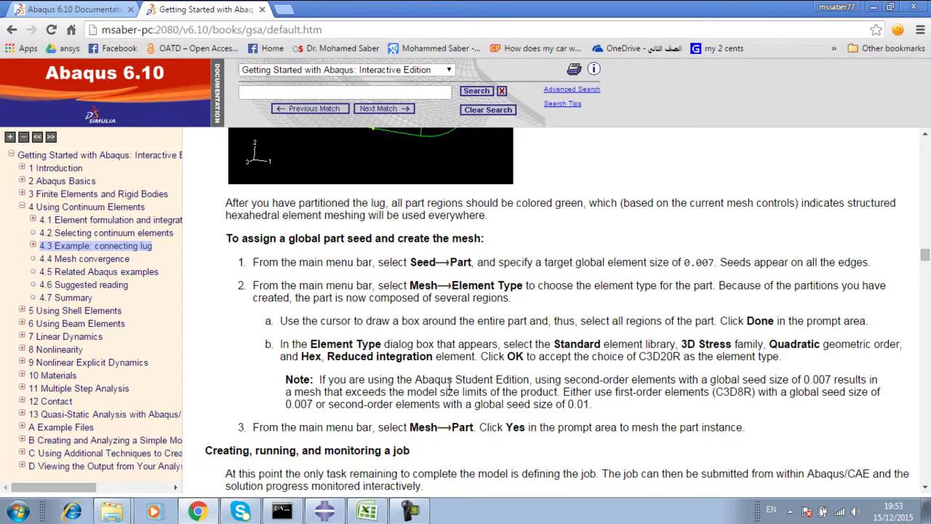